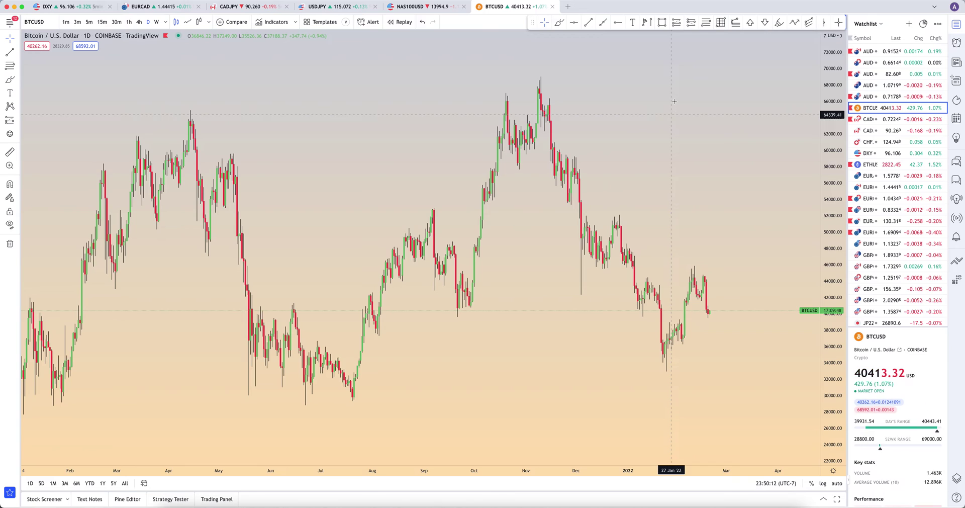
# Step: Draw a Fixed Range Volume Profile from the 14 Apr '21 high to the 21 May '21 low
pyautogui.click(17, 121)
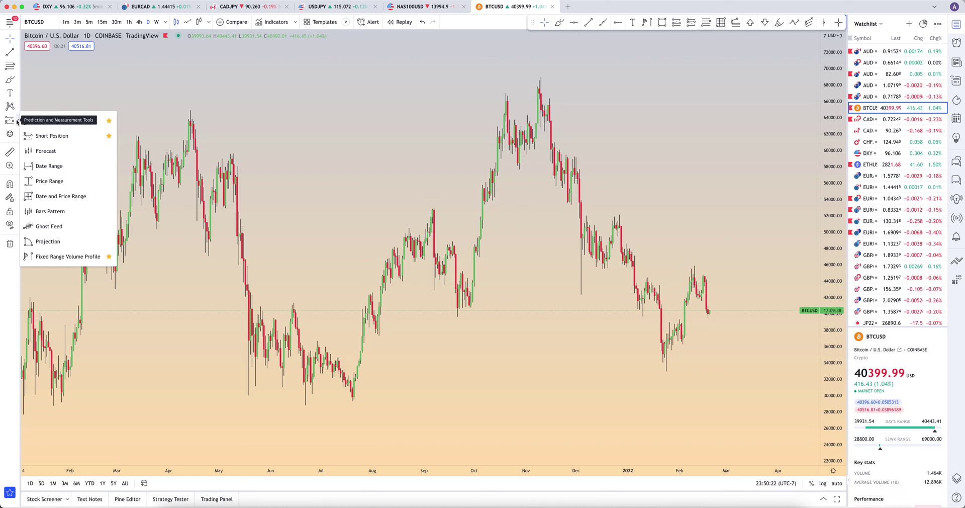
pyautogui.click(59, 257)
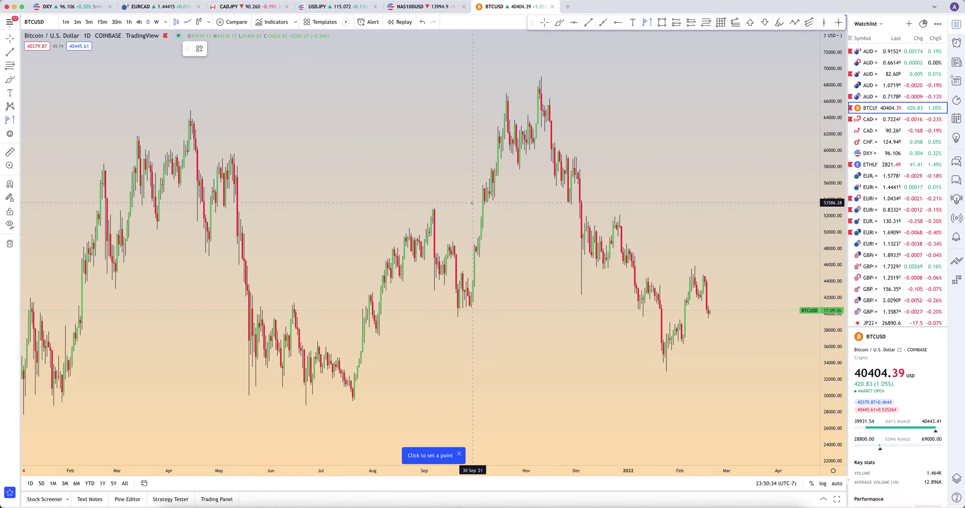
pyautogui.click(190, 107)
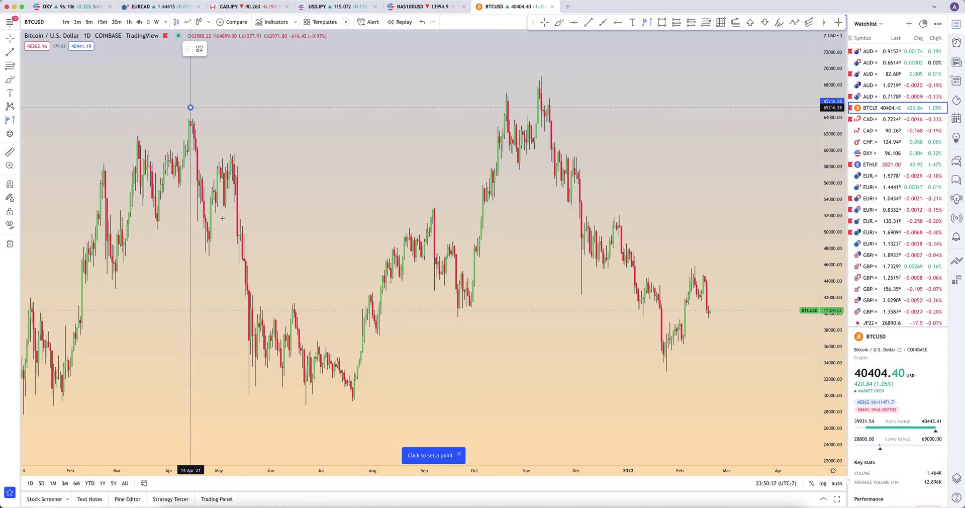
pyautogui.click(251, 398)
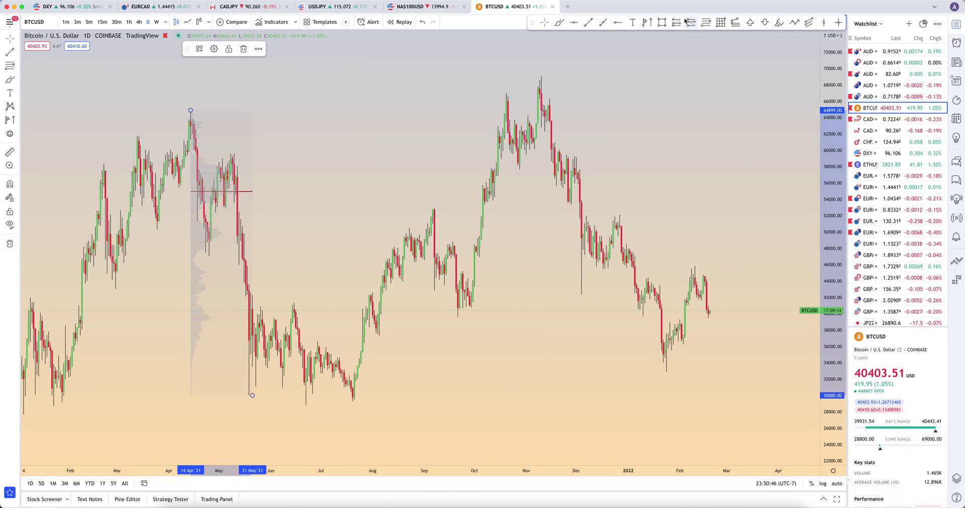
# Step: Draw a second Fixed Range Volume Profile from 21 May '21 to about 26 Jul '21, and delete it
pyautogui.click(647, 22)
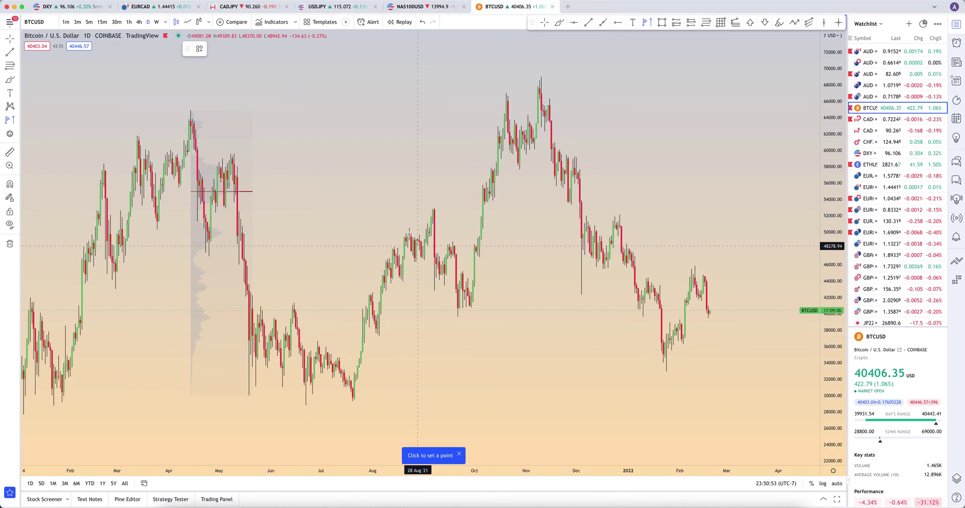
pyautogui.click(253, 300)
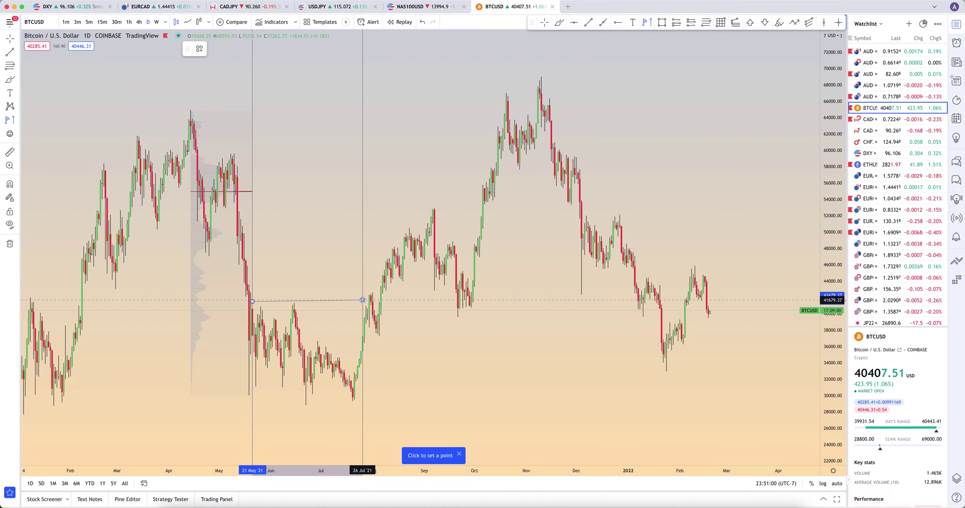
pyautogui.click(362, 300)
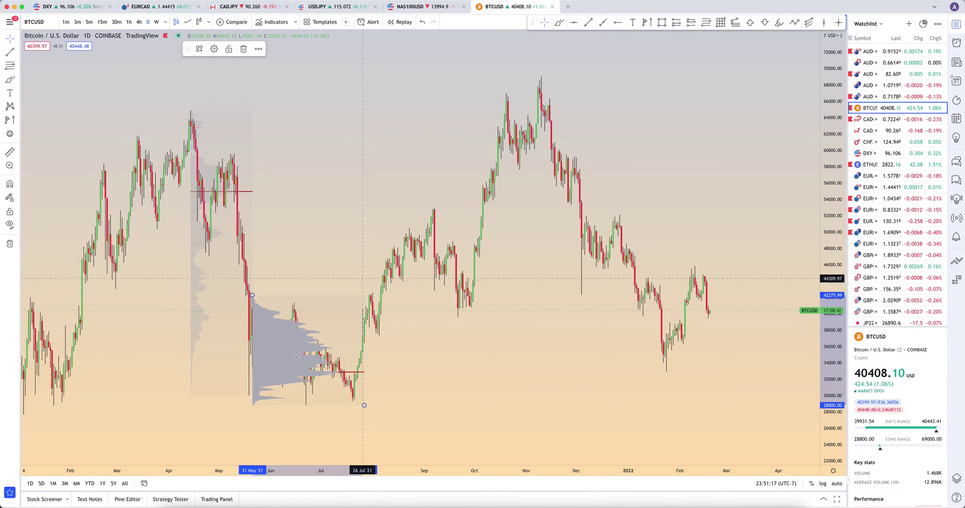
pyautogui.press('Delete')
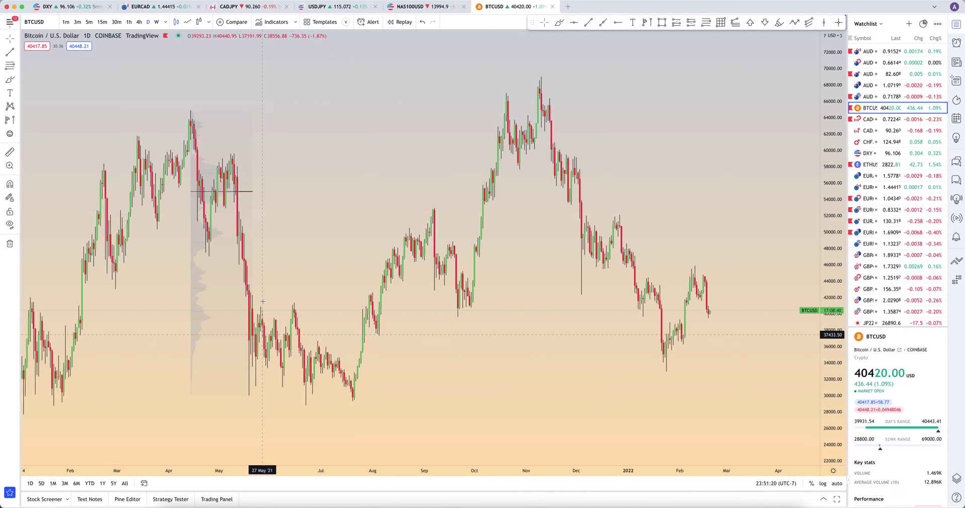
# Step: Open the input settings of the volume profile covering 14 Apr to 21 May '21
pyautogui.click(191, 111)
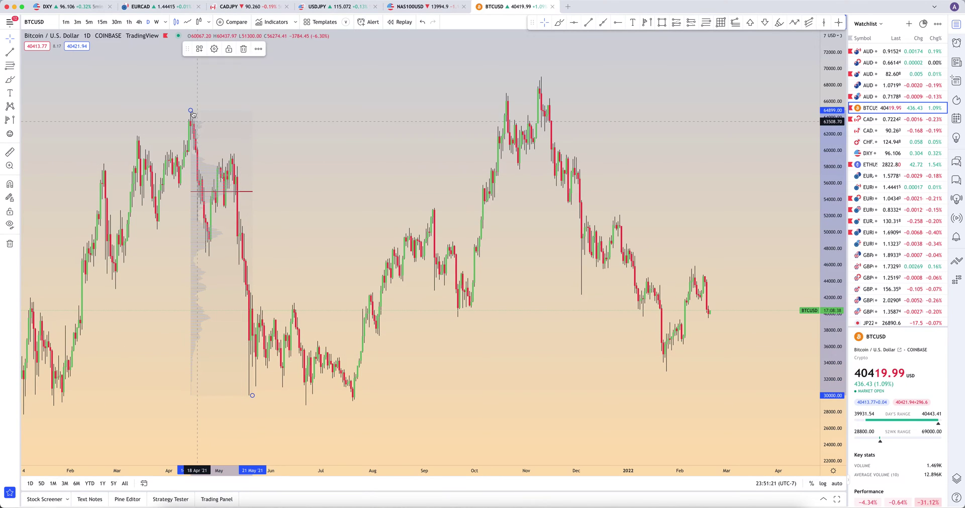
pyautogui.rightClick(191, 110)
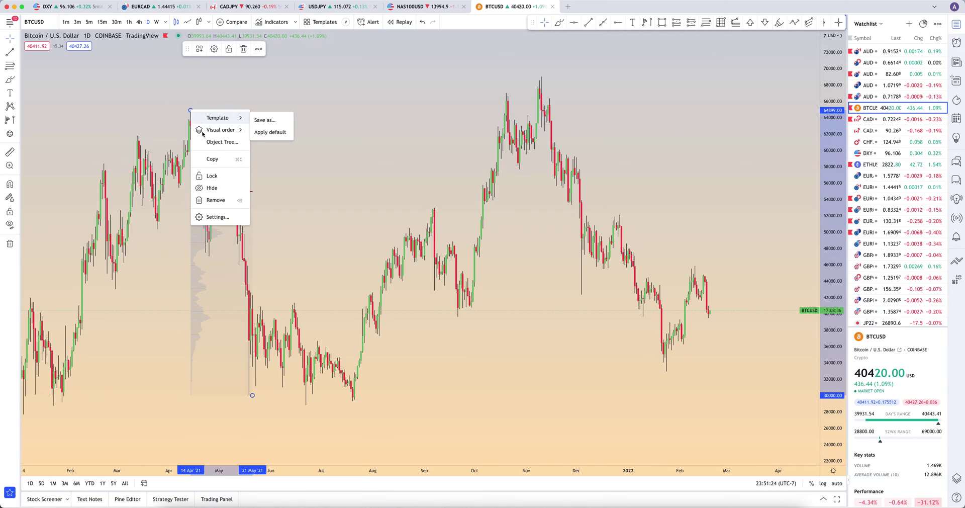
pyautogui.click(221, 218)
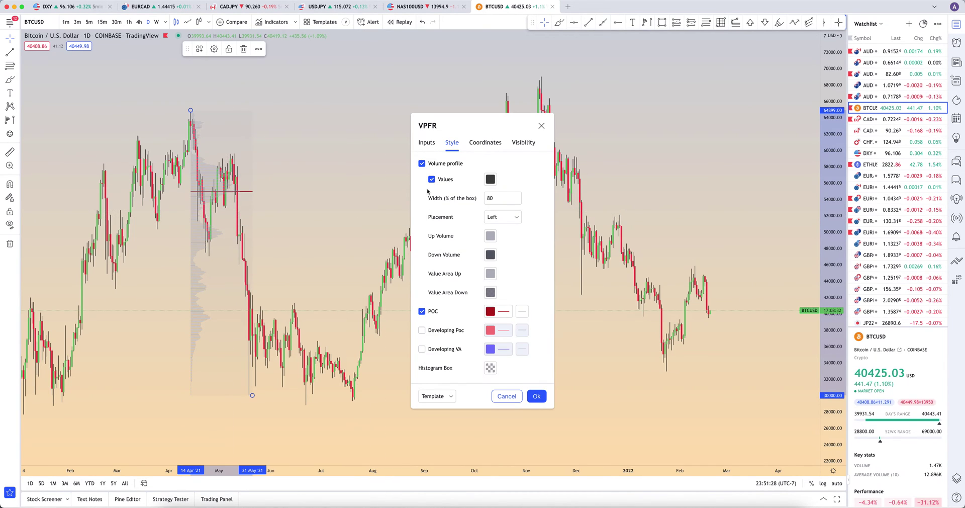
pyautogui.click(427, 143)
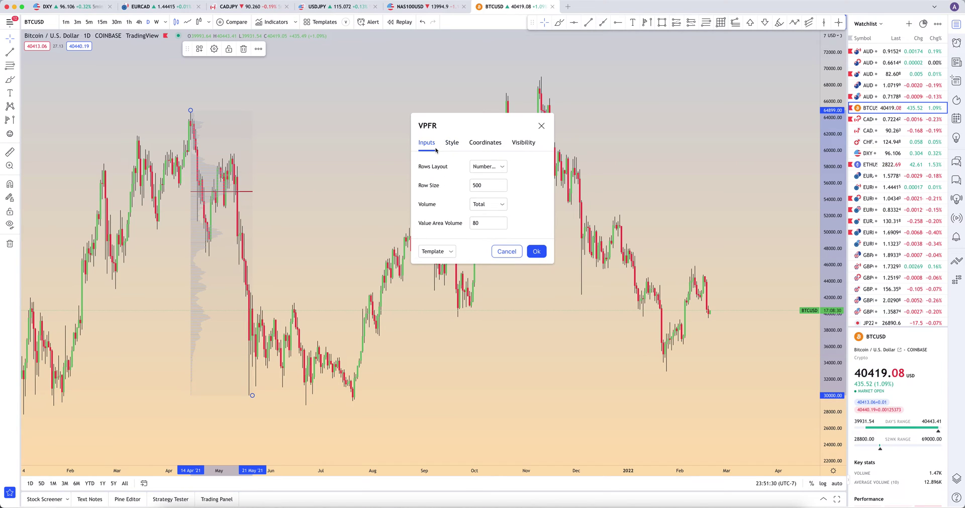
# Step: Try the Ticks Per Row layout for the volume profile, and restore Number Of Rows
pyautogui.click(501, 168)
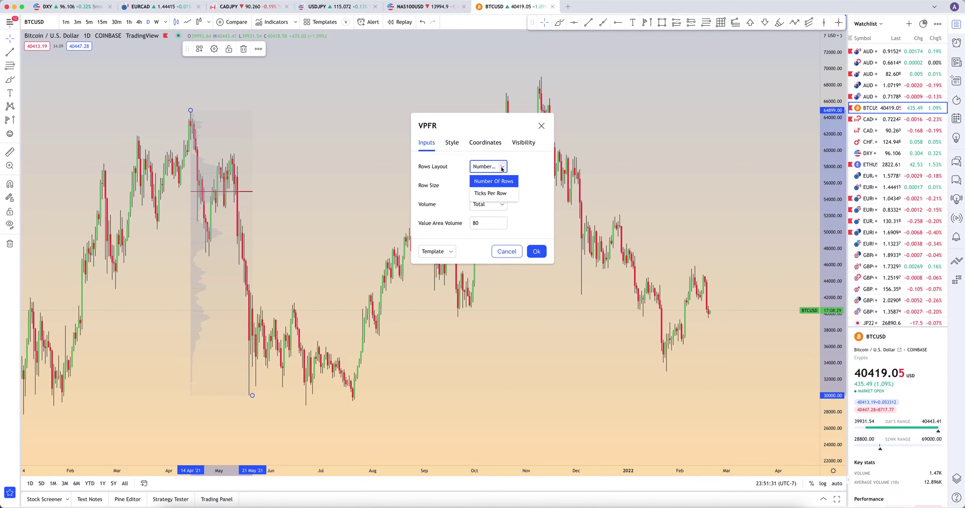
pyautogui.click(489, 193)
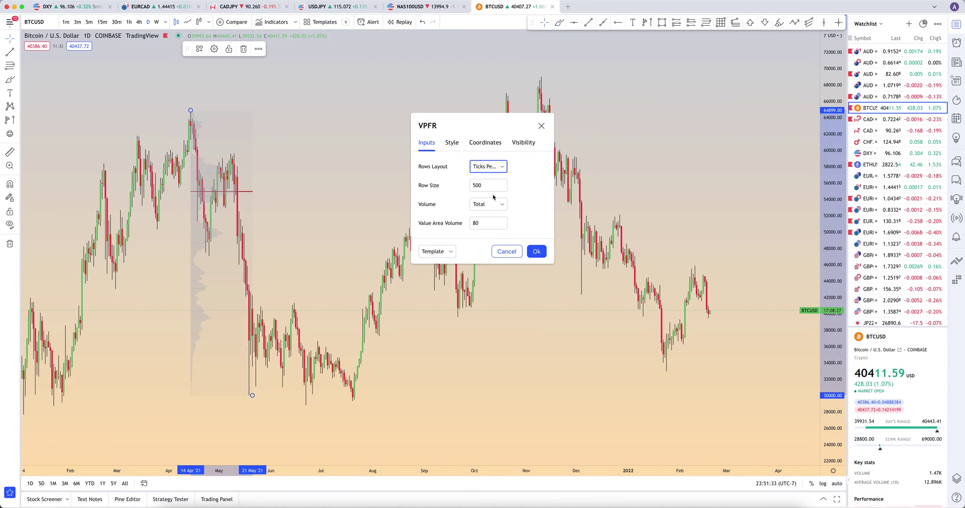
pyautogui.click(500, 168)
pyautogui.click(487, 180)
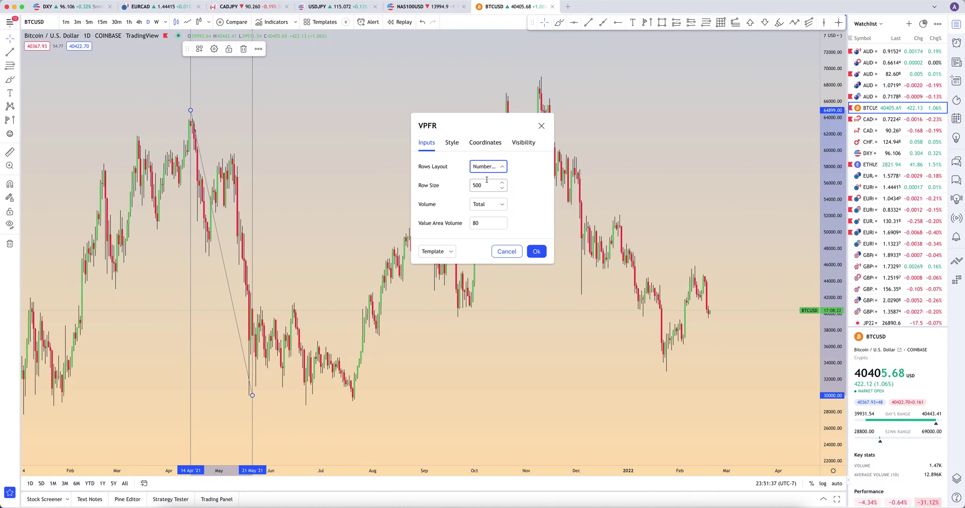
pyautogui.click(500, 168)
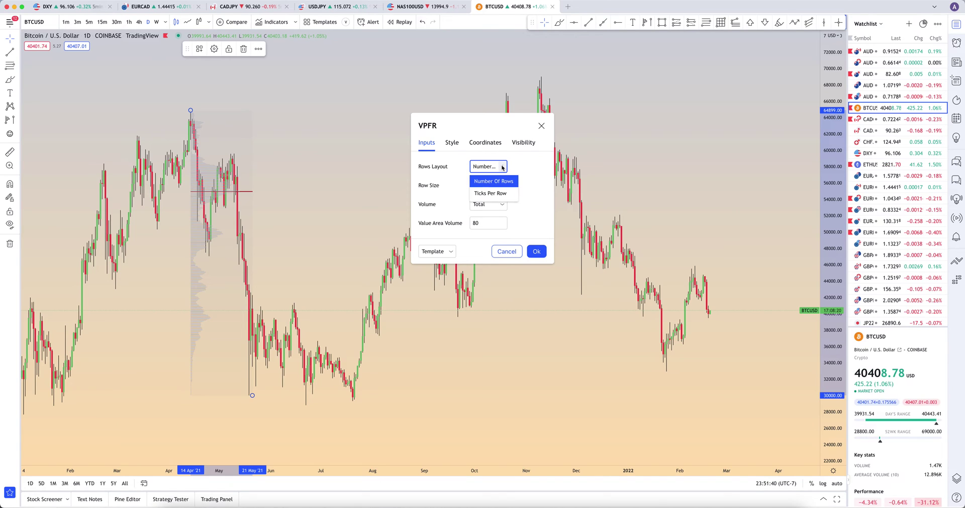
pyautogui.click(509, 169)
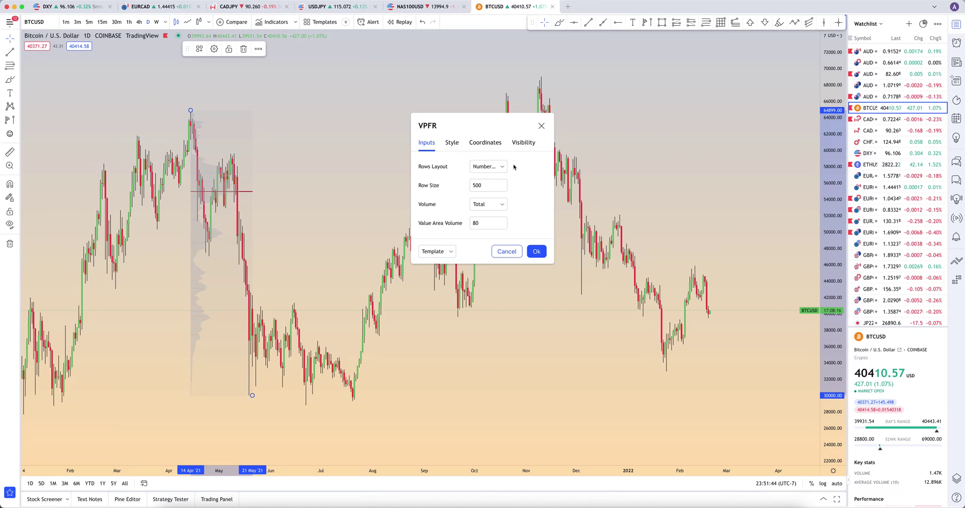
# Step: Set the volume profile's row size to 300
pyautogui.doubleClick(490, 184)
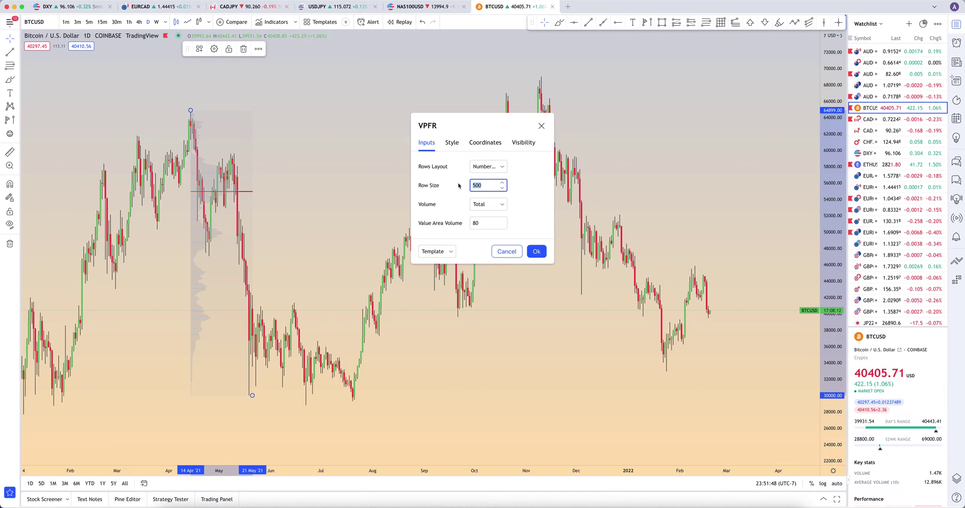
pyautogui.press('BackSpace')
pyautogui.write('300')
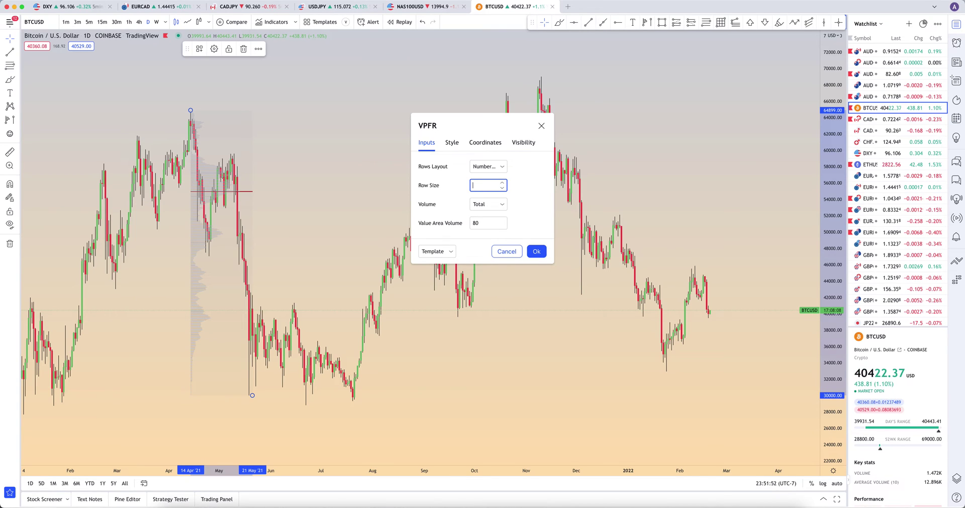
pyautogui.click(527, 189)
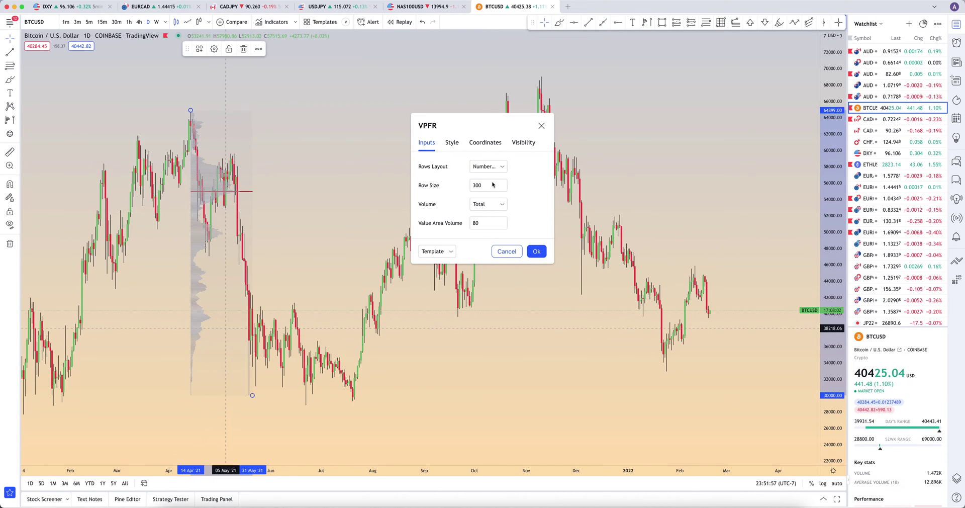
# Step: Try a row size of 700 for the volume profile, and return it to 500
pyautogui.click(464, 187)
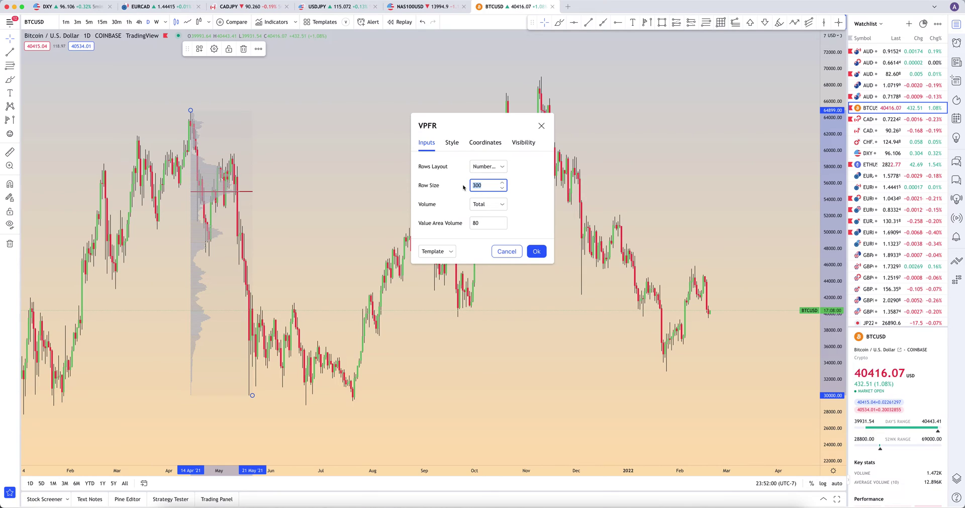
pyautogui.write('700')
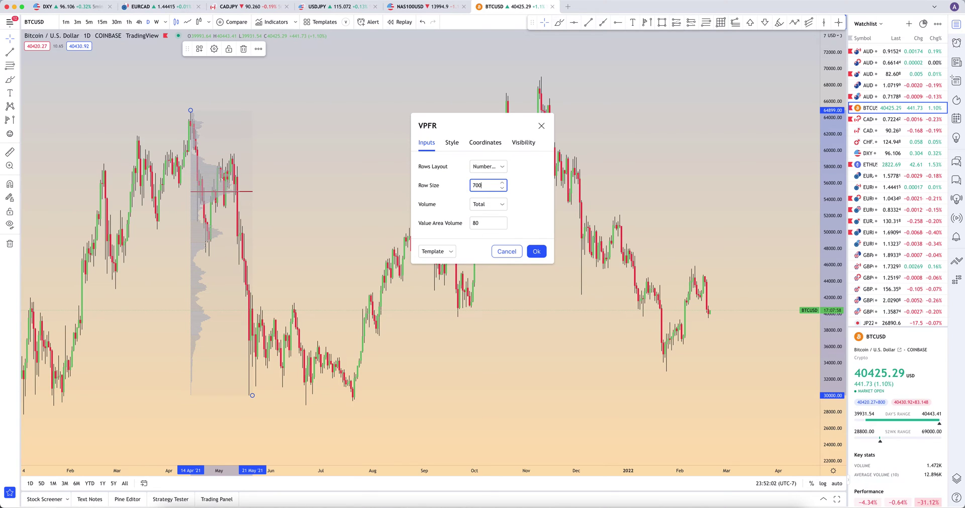
pyautogui.click(522, 187)
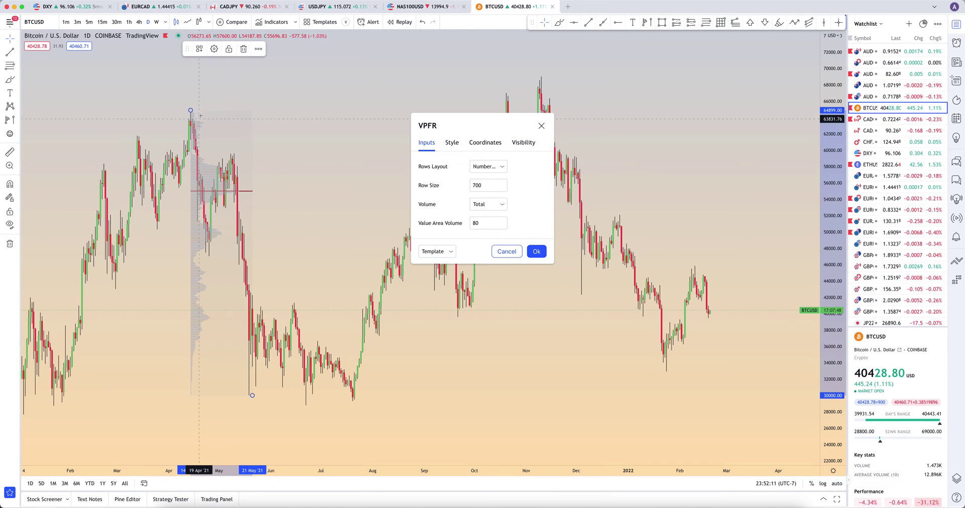
pyautogui.click(470, 184)
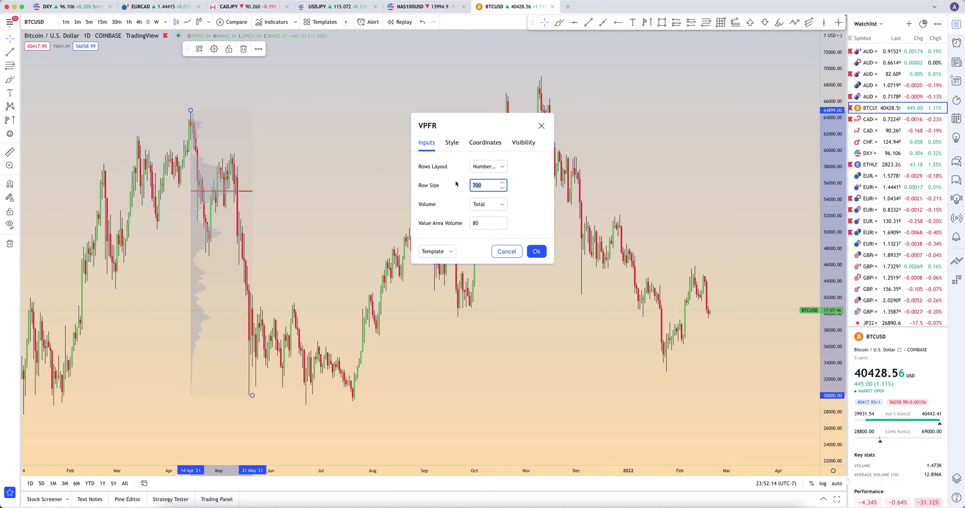
pyautogui.write('500')
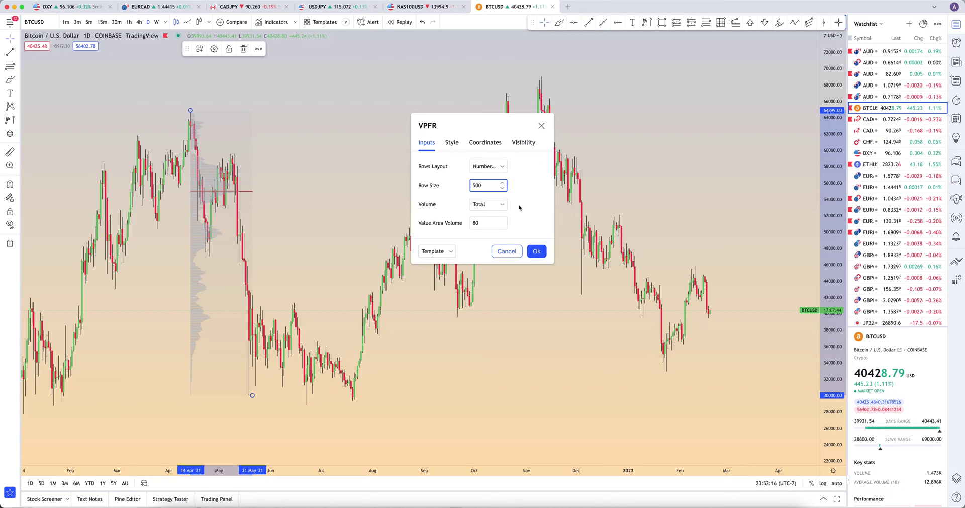
# Step: Switch the profile's volume display to Up/Down, and return it to Total
pyautogui.click(491, 204)
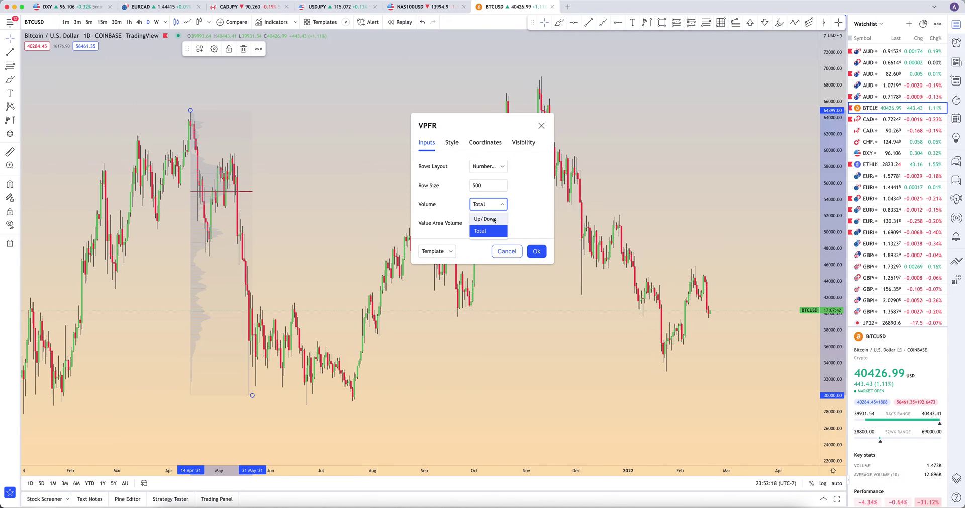
pyautogui.click(497, 217)
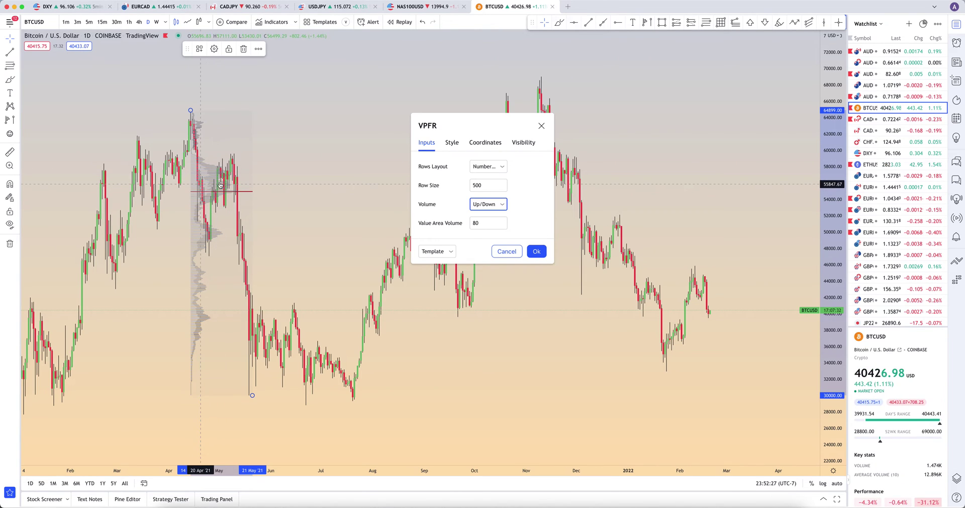
pyautogui.click(503, 205)
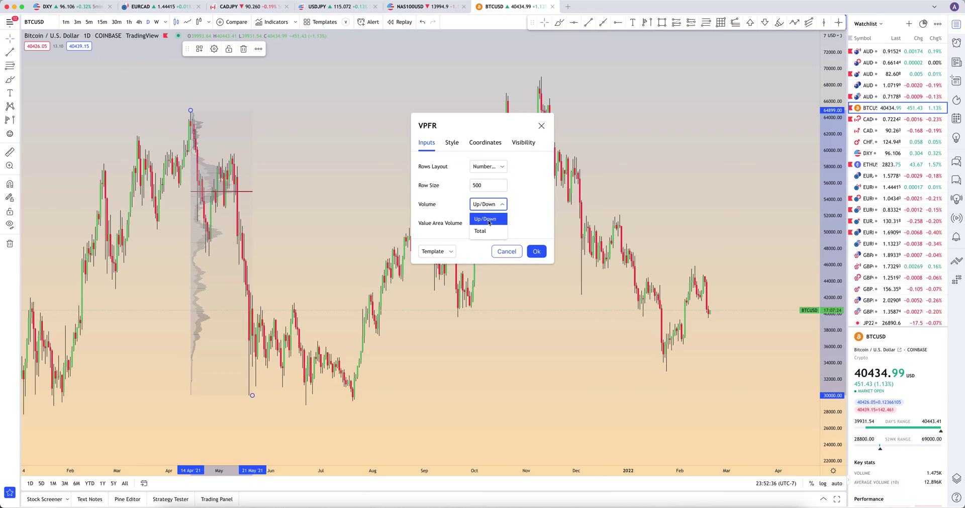
pyautogui.click(485, 231)
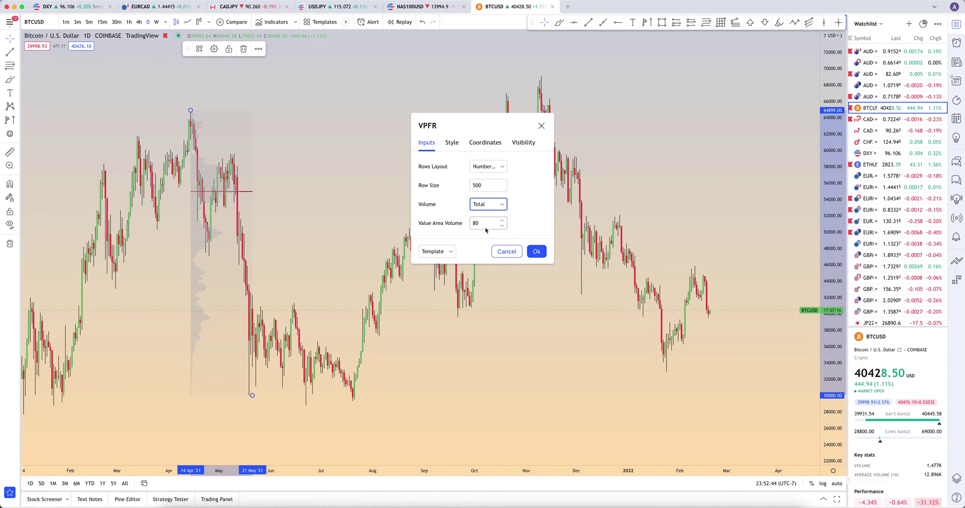
# Step: Try a value area volume of 50 for the profile, and return it to 80
pyautogui.doubleClick(488, 223)
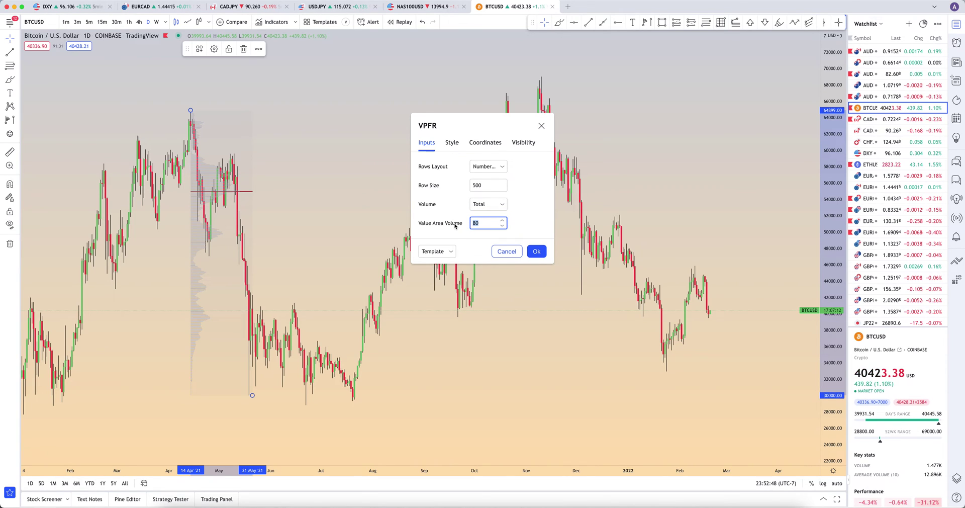
pyautogui.click(527, 212)
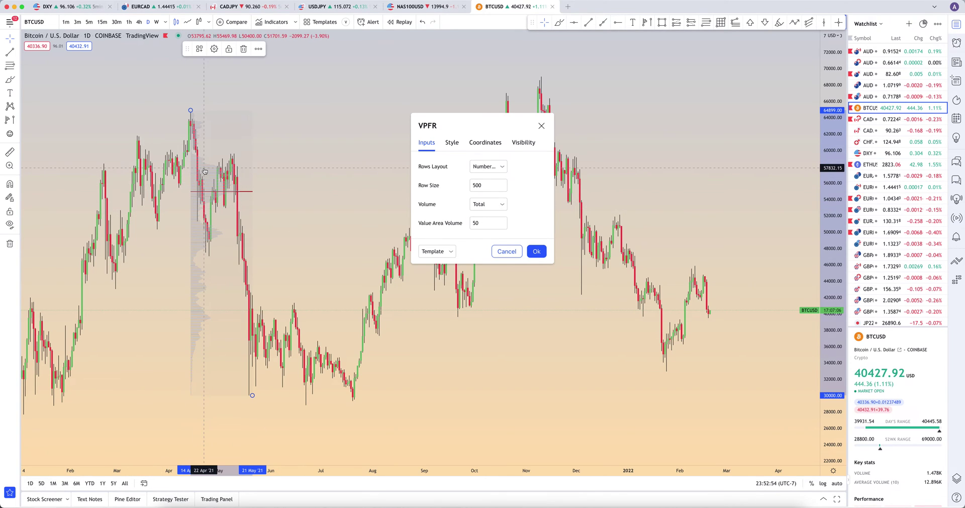
pyautogui.doubleClick(475, 223)
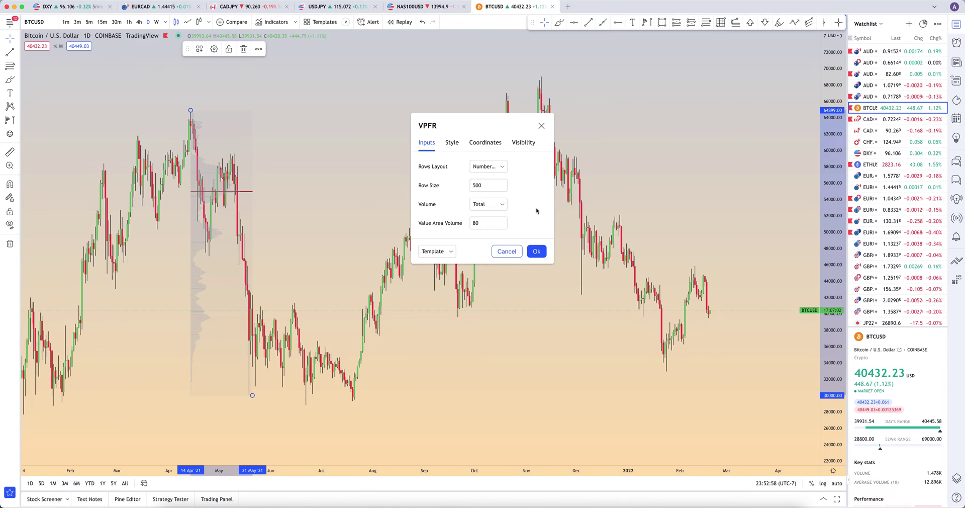
# Step: Change the colour of the profile's POC line to light pink in the style settings
pyautogui.click(452, 143)
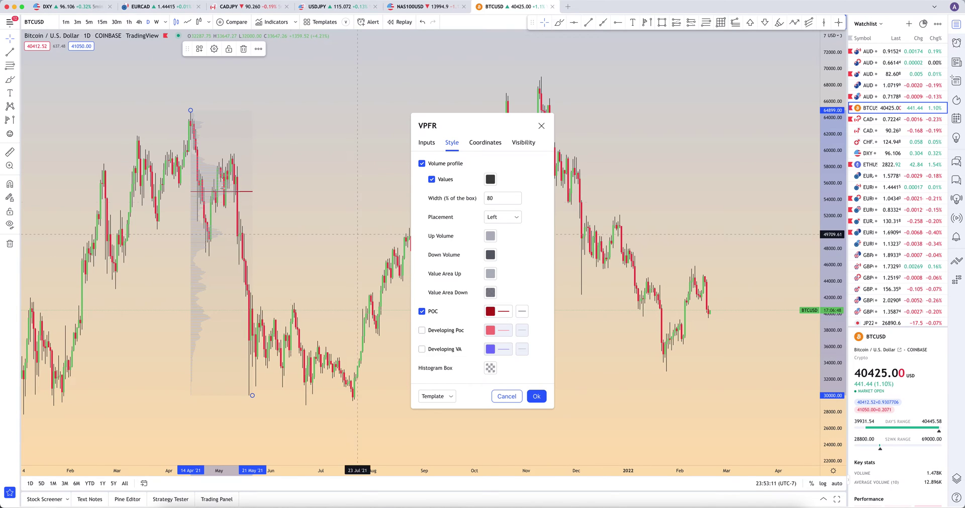
pyautogui.click(505, 312)
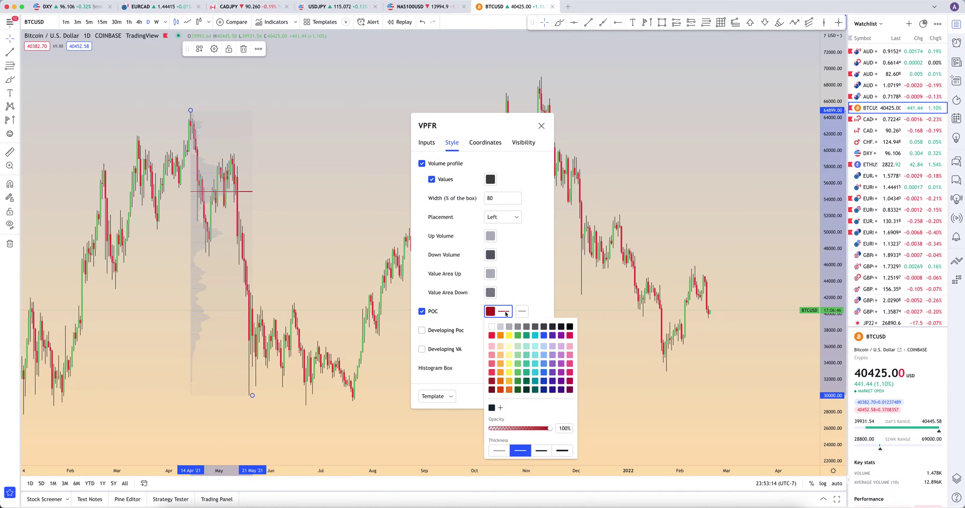
pyautogui.click(570, 347)
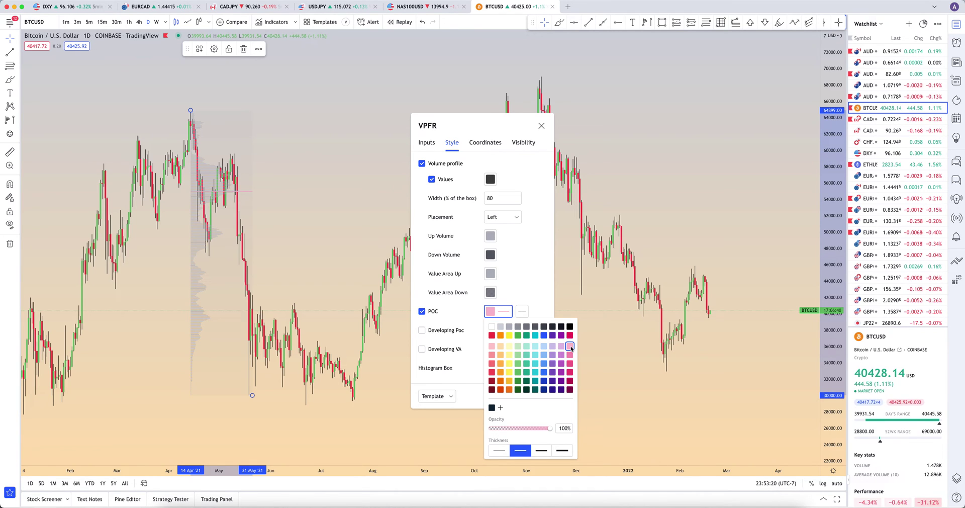
# Step: Set the profile's POC line colour to red and its width to 100% of the box
pyautogui.click(491, 335)
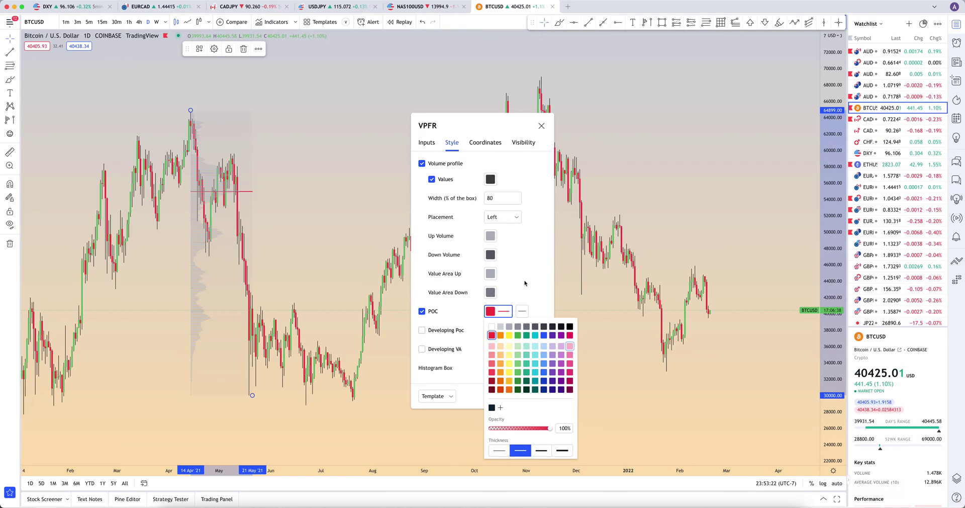
pyautogui.click(528, 271)
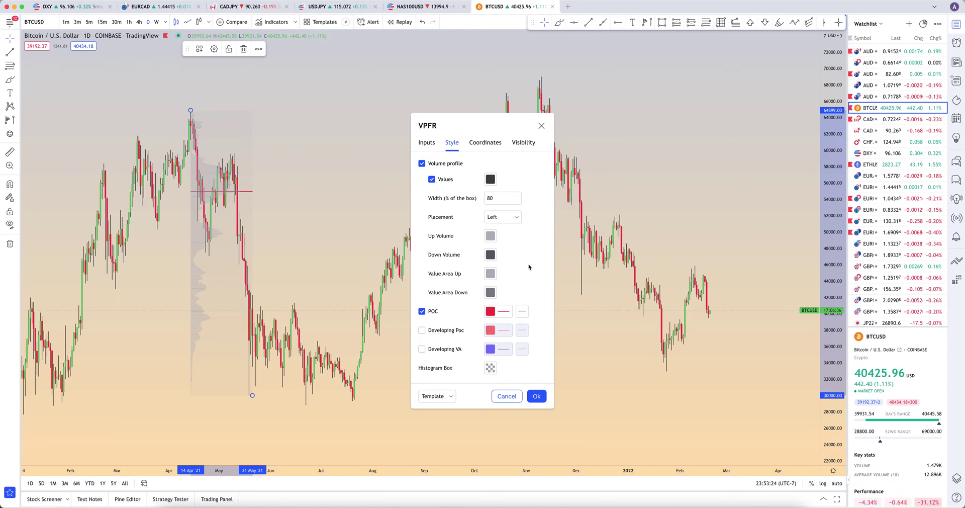
pyautogui.click(501, 198)
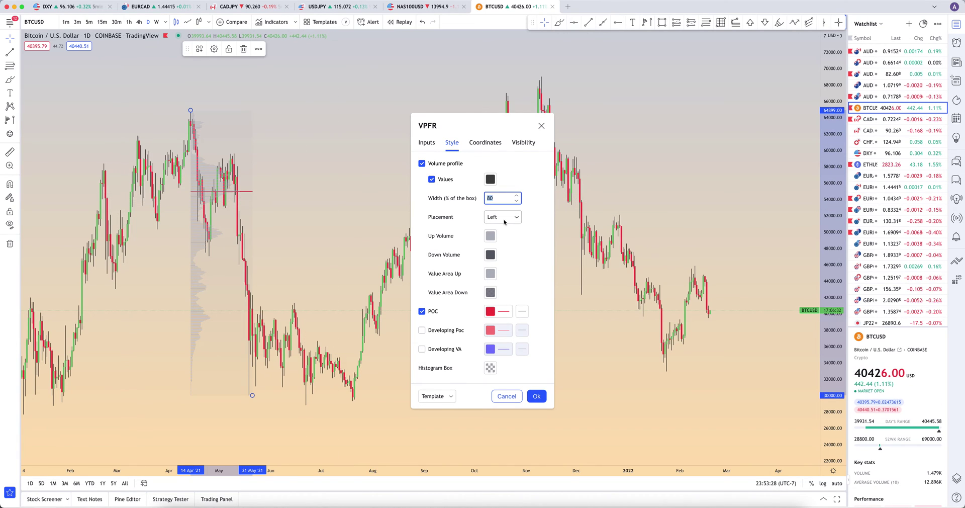
pyautogui.click(537, 252)
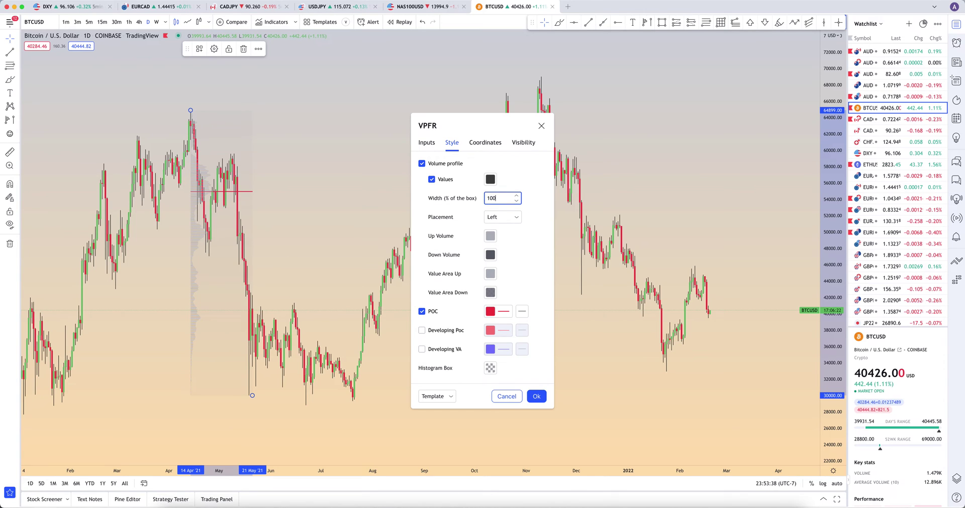
pyautogui.click(540, 241)
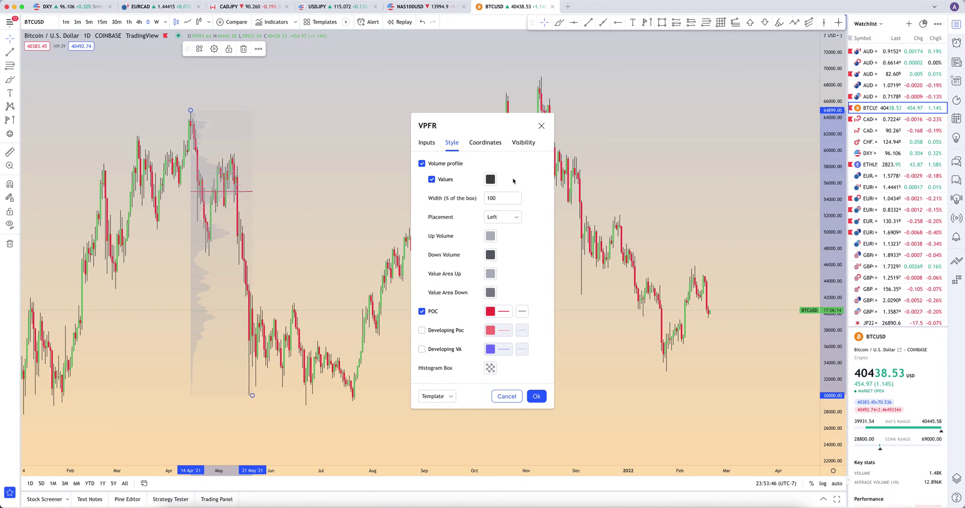
# Step: Try green as the profile's Up Volume colour, and return it to grey
pyautogui.click(488, 237)
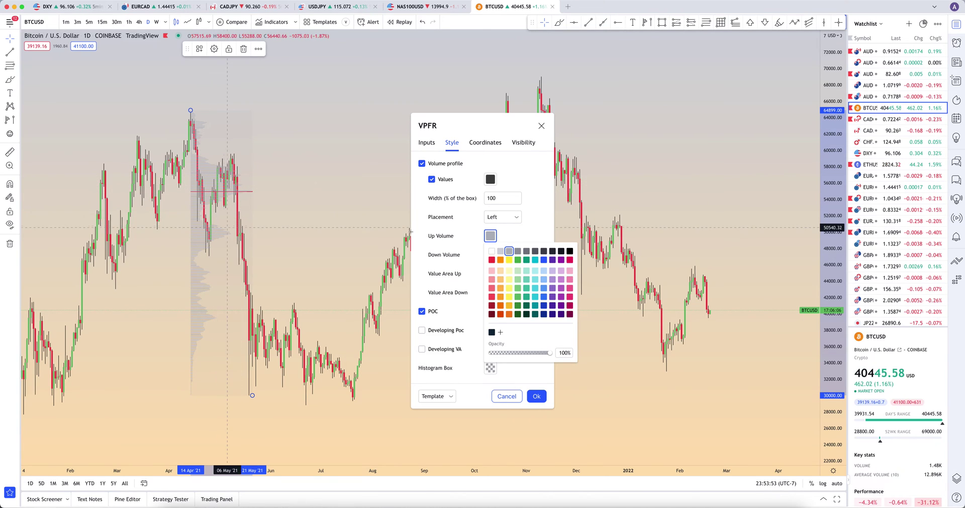
pyautogui.click(517, 259)
pyautogui.click(491, 255)
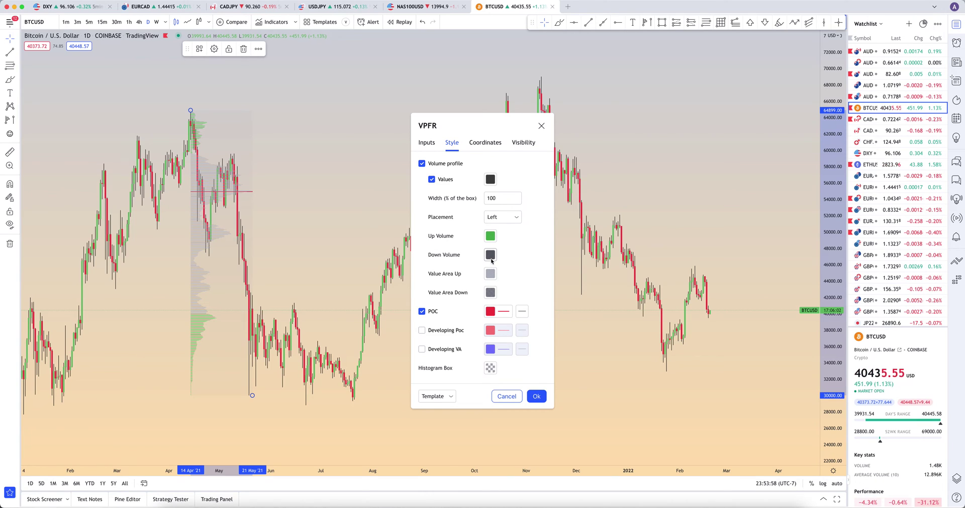
pyautogui.click(492, 236)
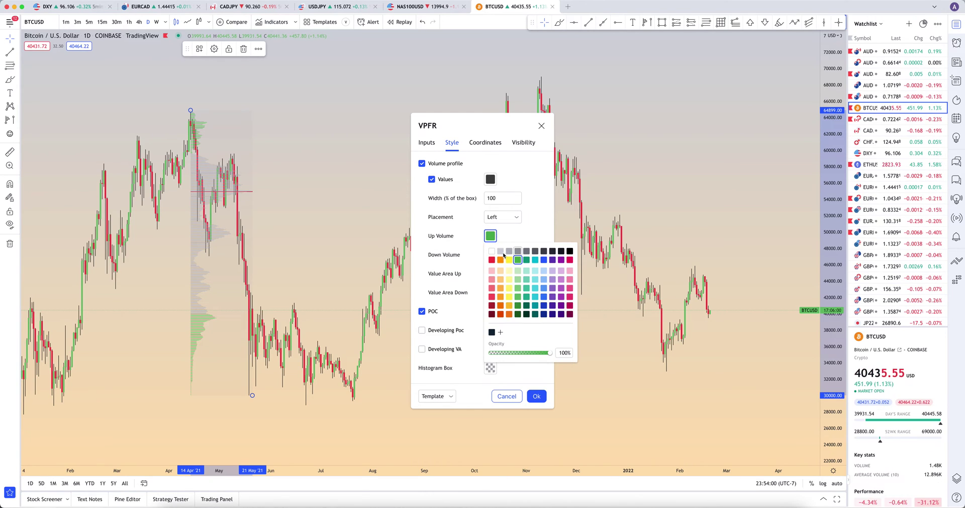
pyautogui.click(509, 250)
pyautogui.click(517, 237)
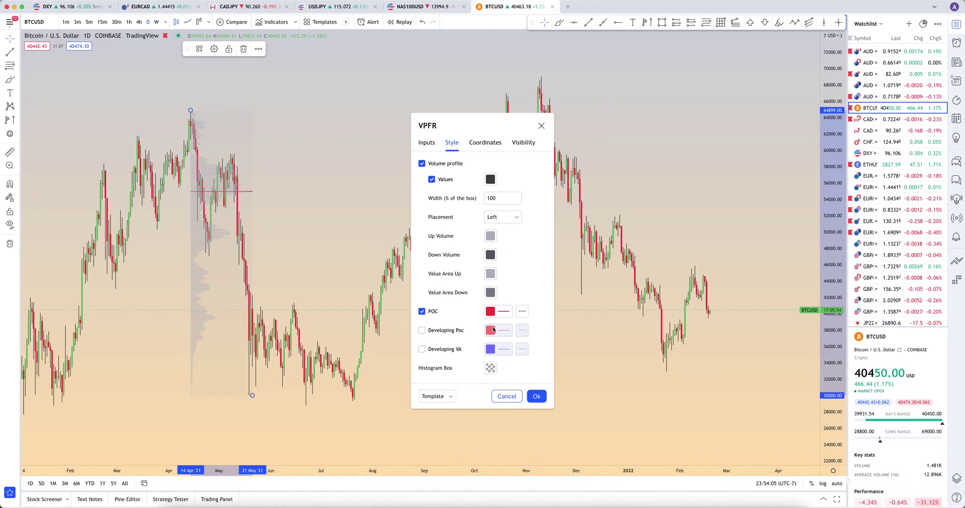
# Step: Look through the profile's Histogram Box colour, coordinates, visibility and input settings, and accept the profile's settings
pyautogui.click(490, 369)
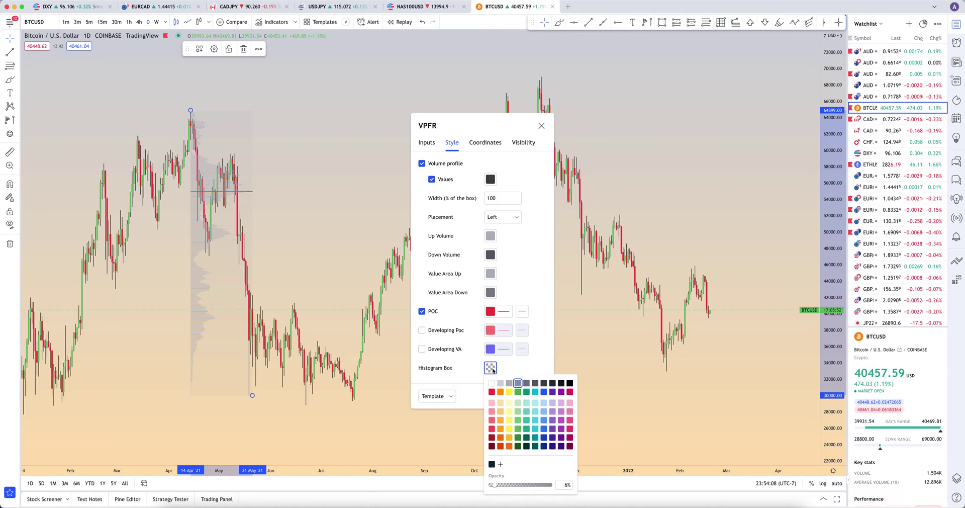
pyautogui.click(491, 368)
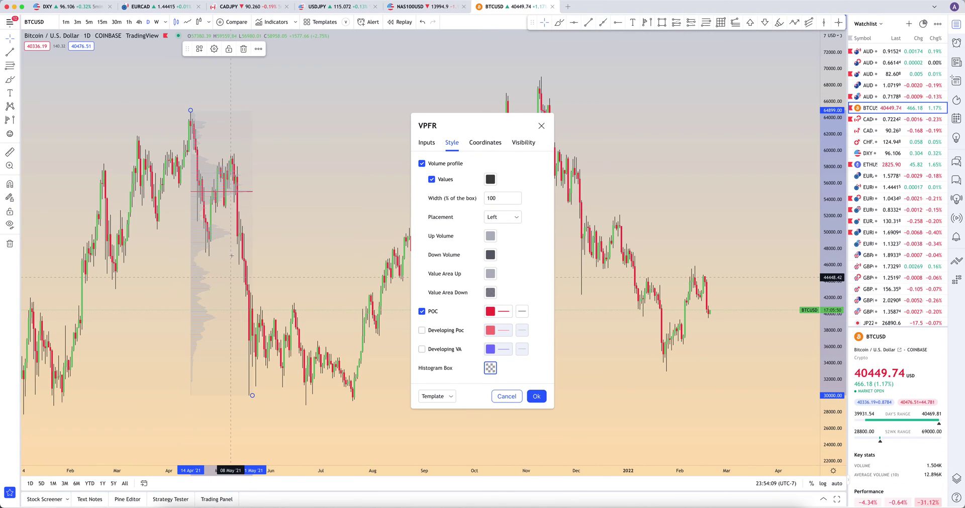
pyautogui.click(483, 143)
pyautogui.click(523, 143)
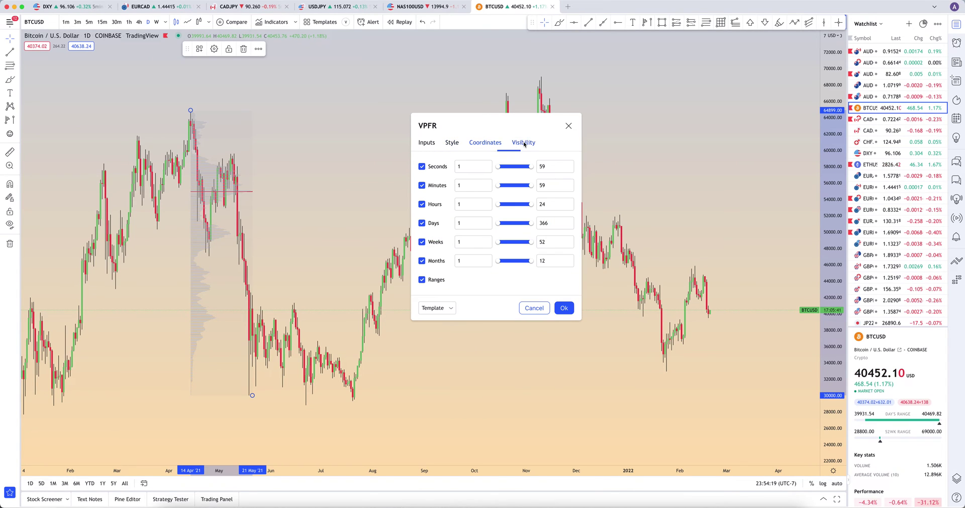
pyautogui.click(491, 143)
pyautogui.click(454, 143)
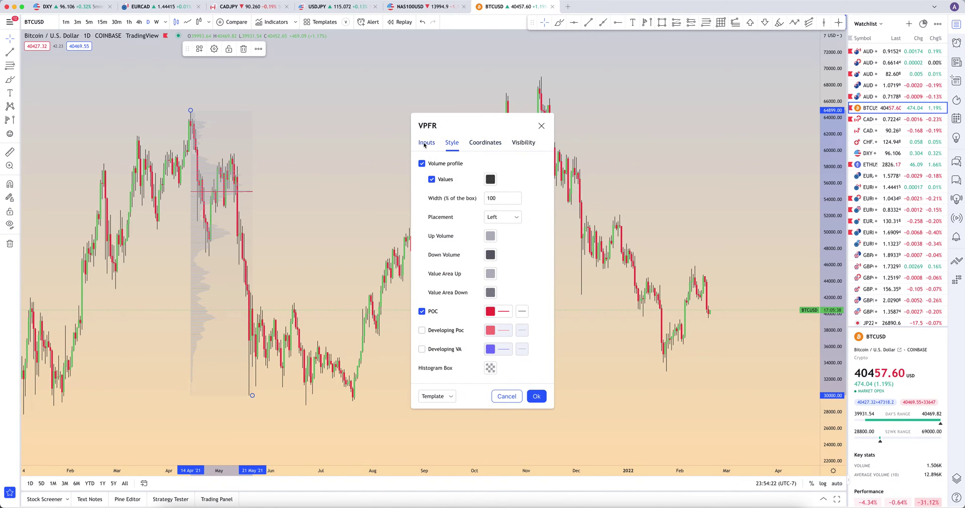
pyautogui.click(432, 143)
pyautogui.click(451, 144)
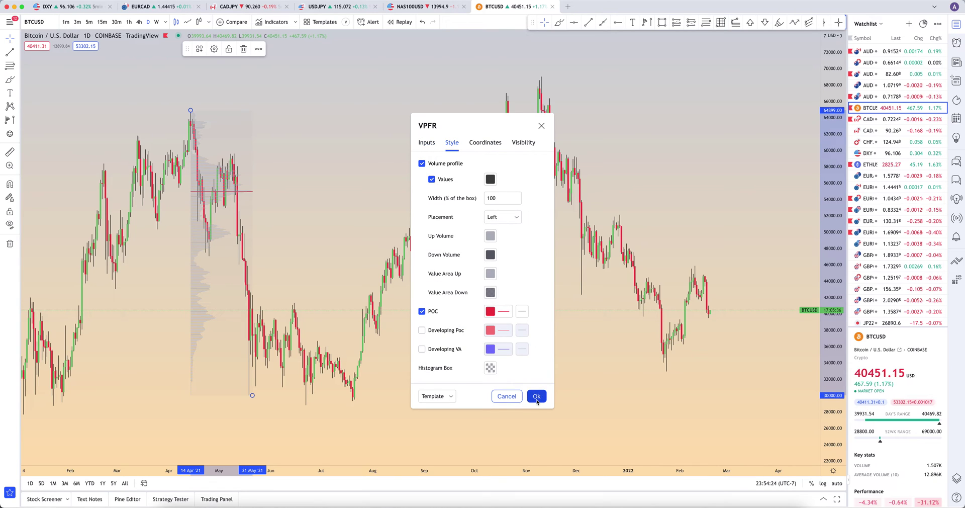
pyautogui.click(537, 397)
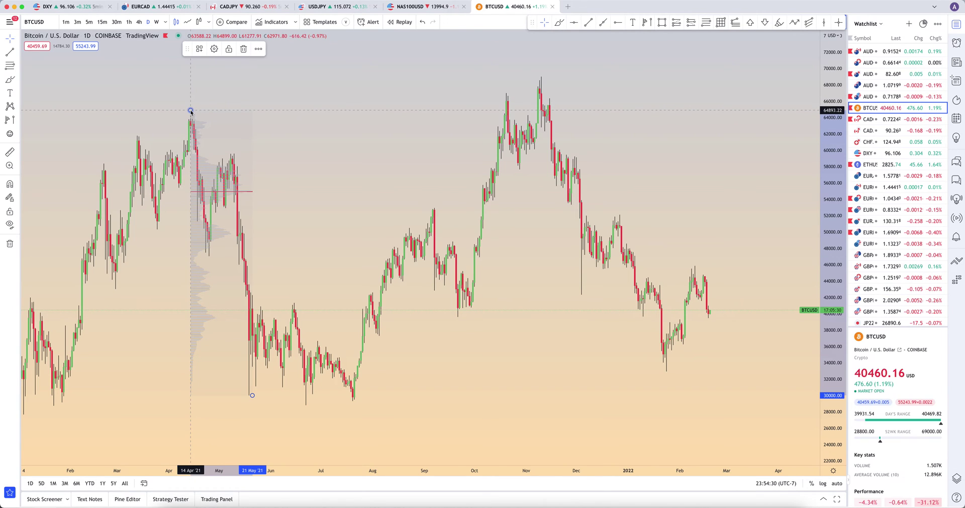
# Step: Delete the volume profile and switch the BTCUSD chart to the 4-hour timeframe, framing the price action since December 2021
pyautogui.press('Delete')
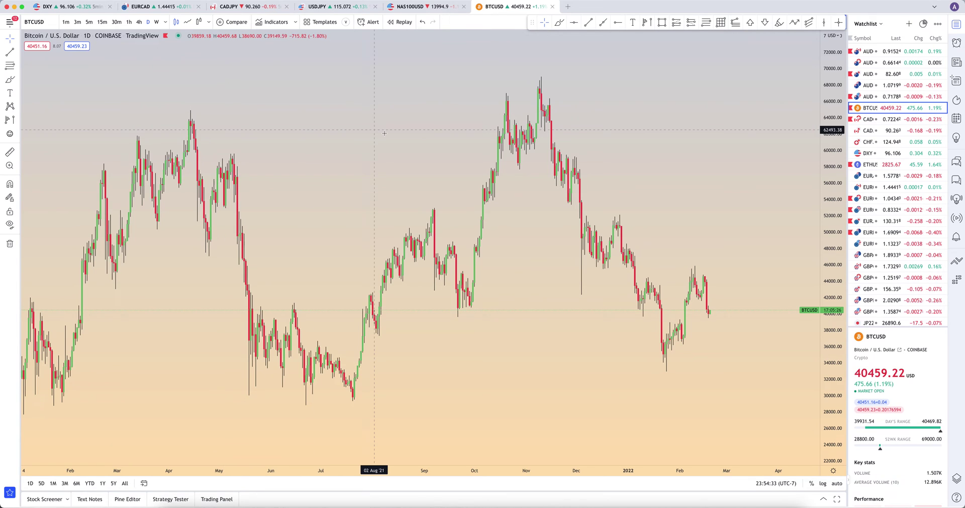
pyautogui.scroll(5, 290, 100)
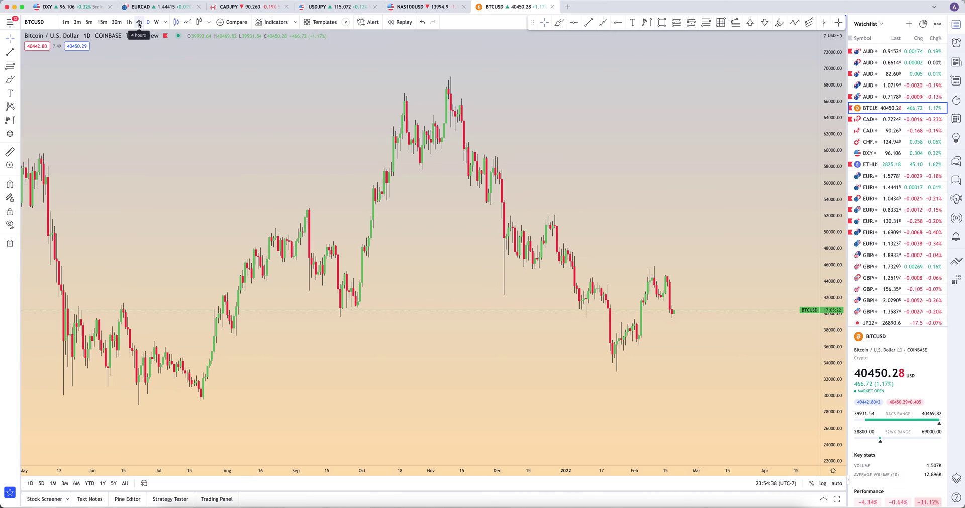
pyautogui.click(139, 22)
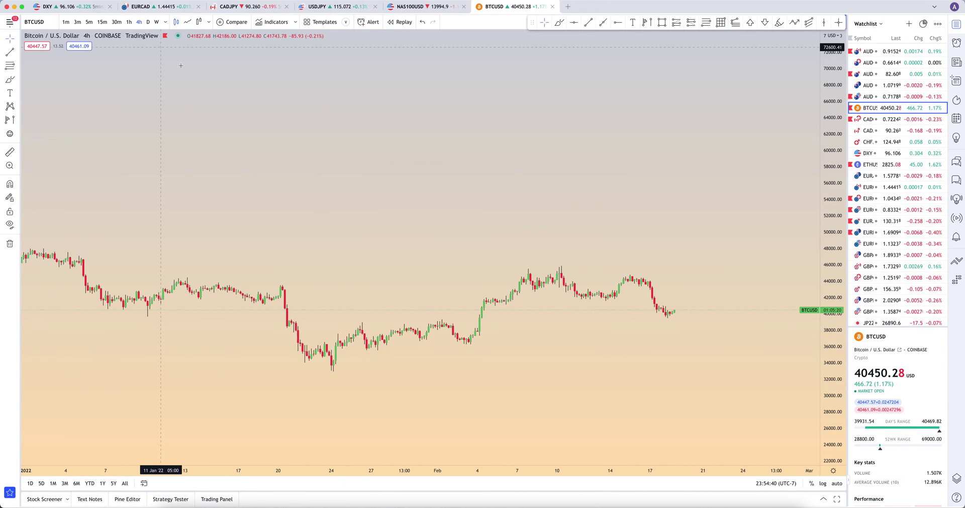
pyautogui.scroll(-4, 372, 157)
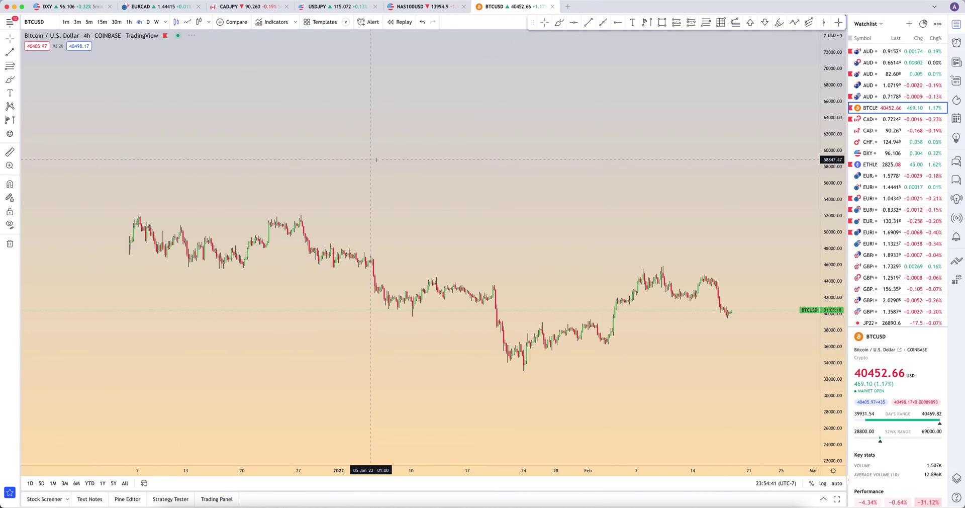
pyautogui.scroll(-3, 376, 159)
pyautogui.moveTo(832, 200); pyautogui.dragTo(835, 165)
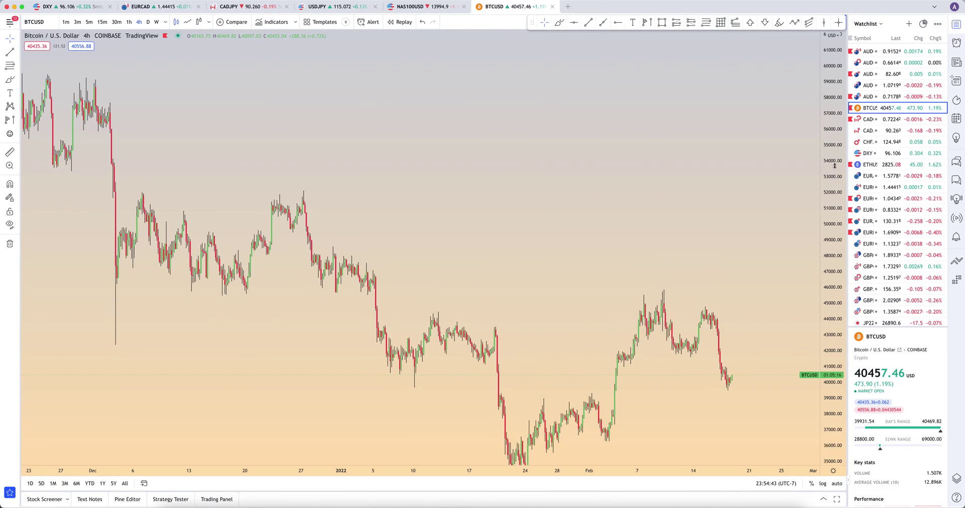
pyautogui.moveTo(502, 167); pyautogui.dragTo(494, 123)
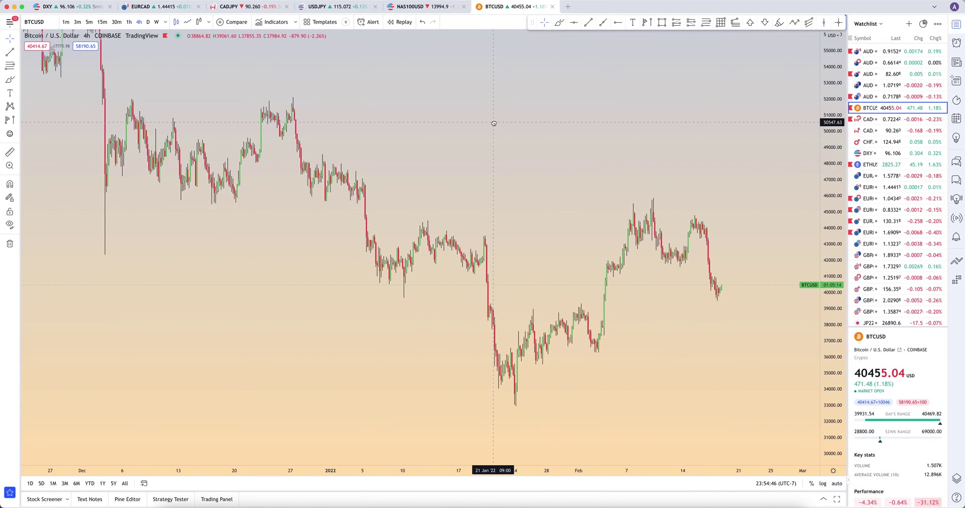
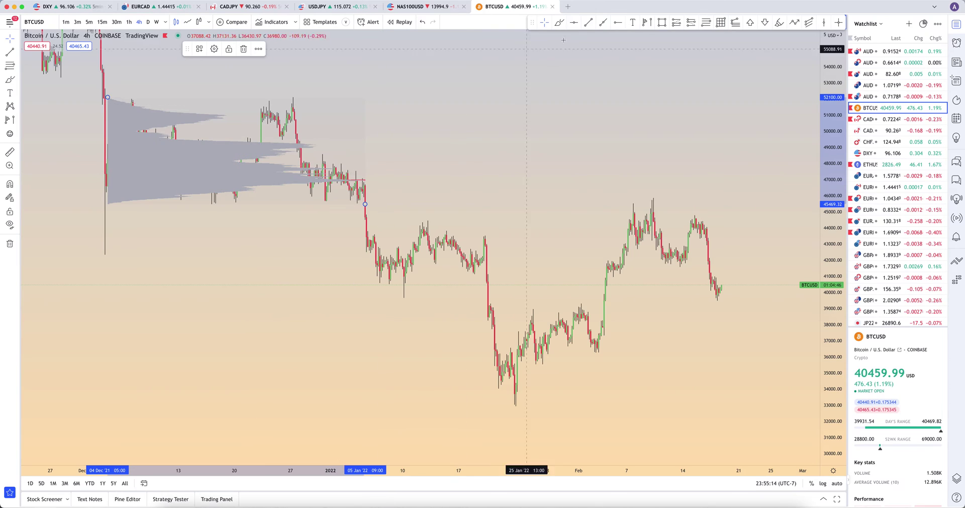
# Step: Set the width of the December 2021 to January 2022 volume profile to 60% of the box
pyautogui.rightClick(131, 144)
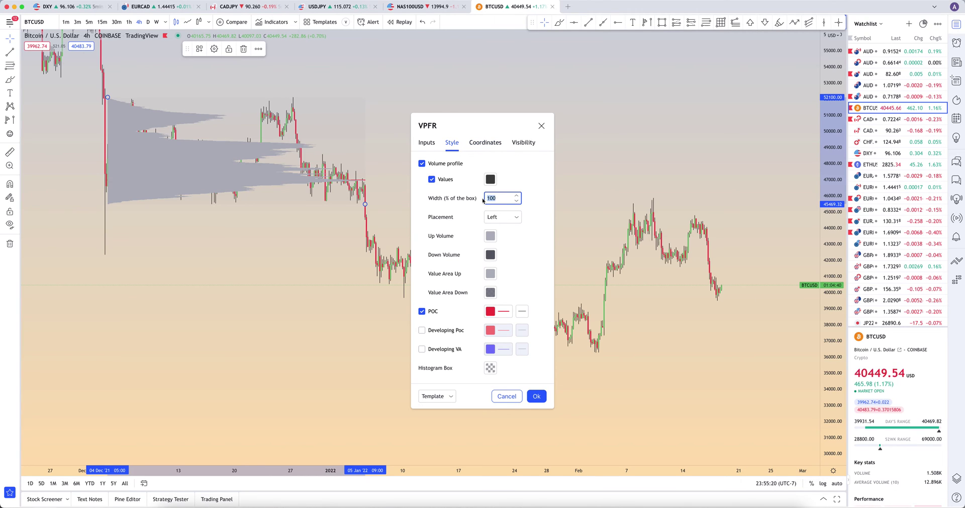
pyautogui.write('60')
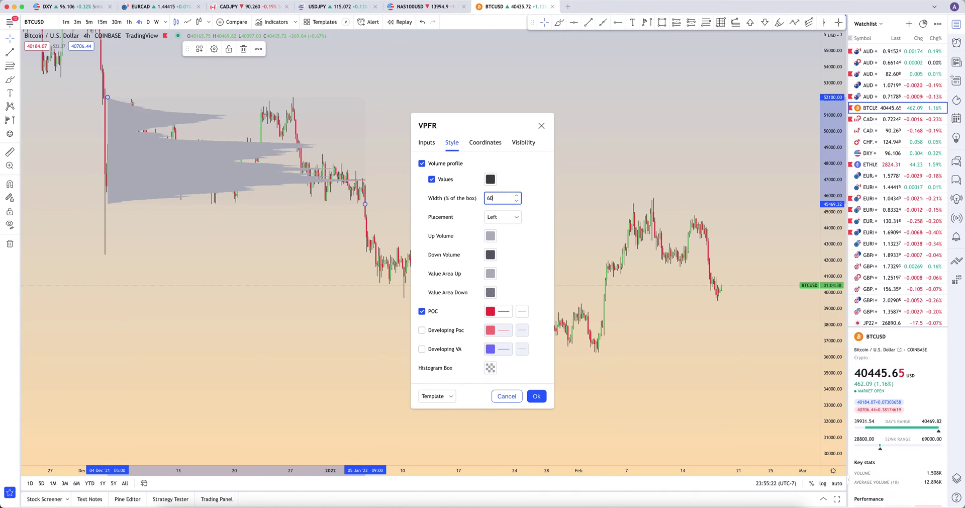
pyautogui.click(533, 263)
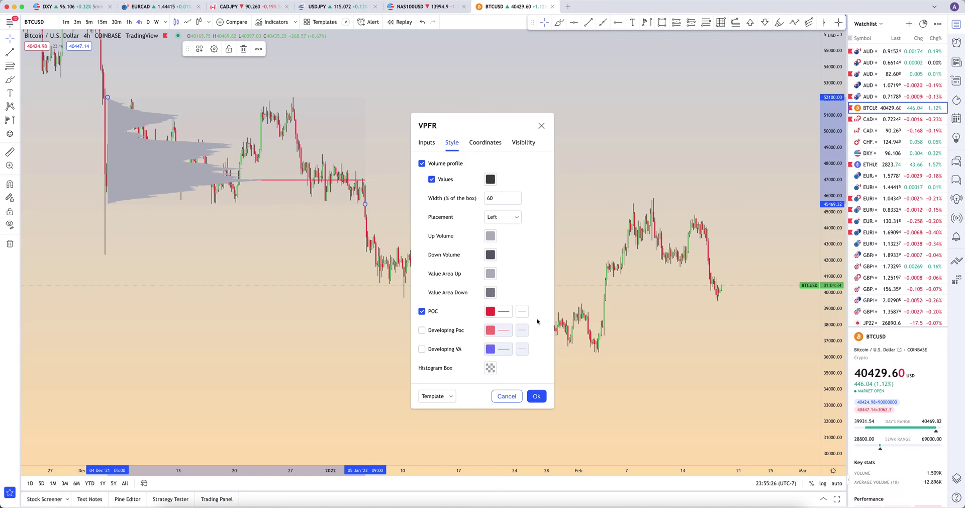
pyautogui.click(536, 396)
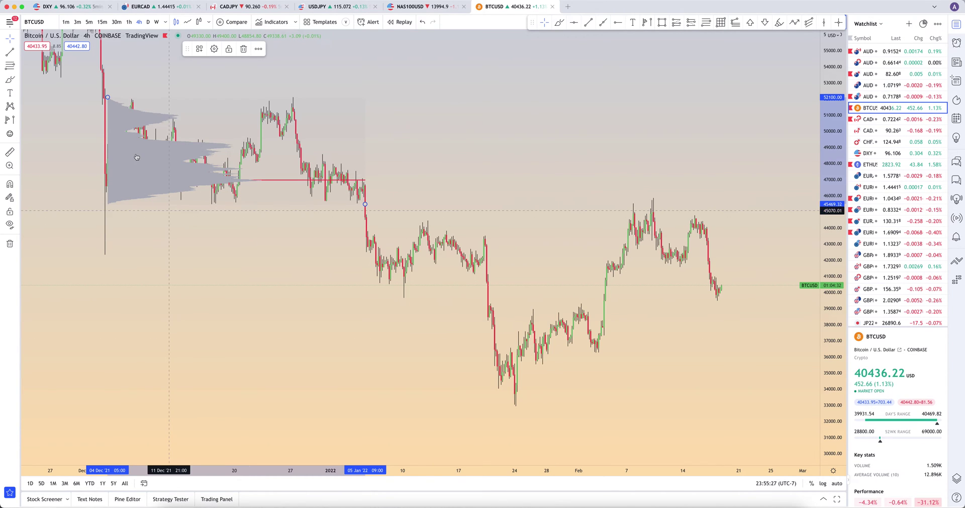
# Step: Draw a horizontal ray along the profile's POC line at about 46,990 and colour it red
pyautogui.scroll(1, 132, 152)
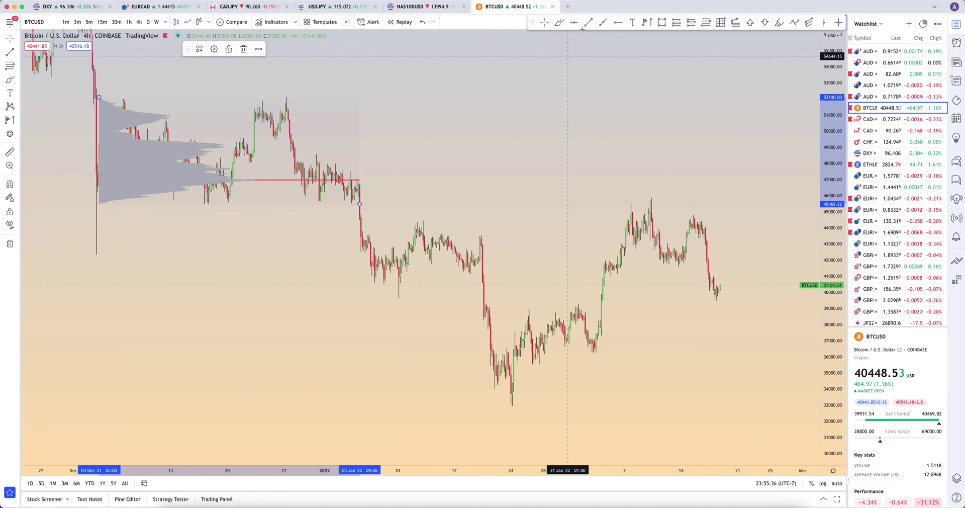
pyautogui.click(339, 143)
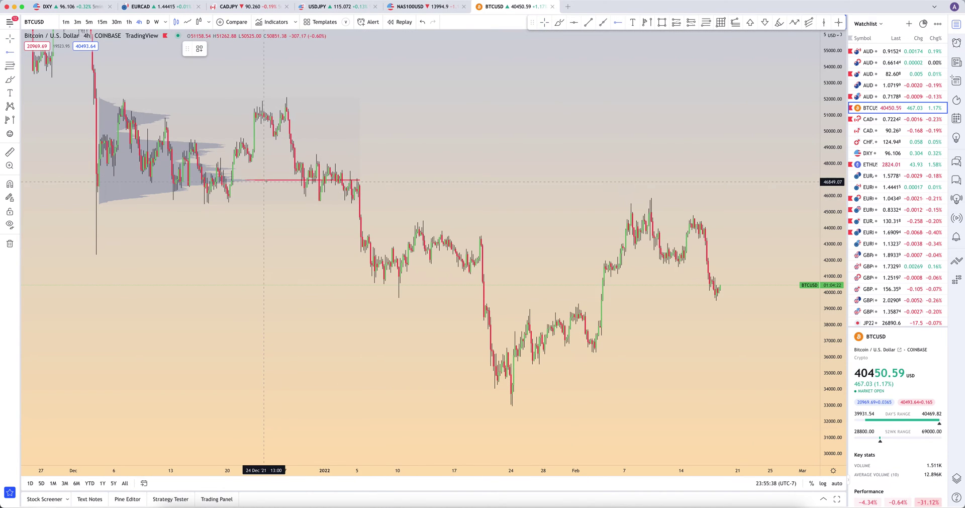
pyautogui.click(268, 180)
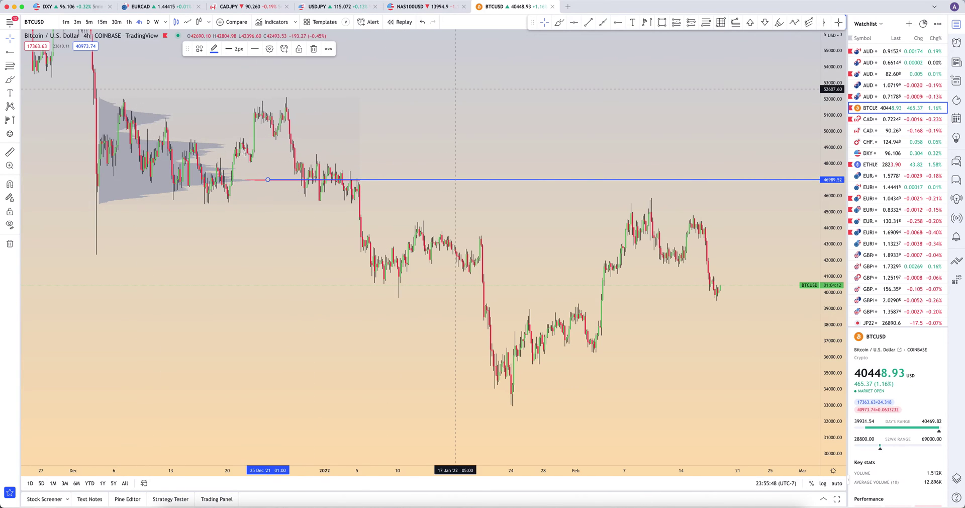
pyautogui.click(214, 48)
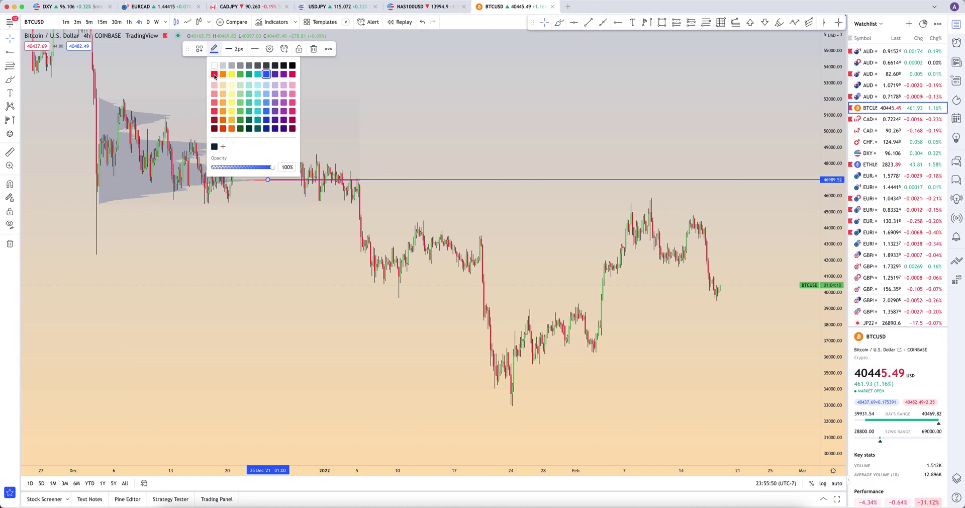
pyautogui.click(214, 75)
pyautogui.click(290, 182)
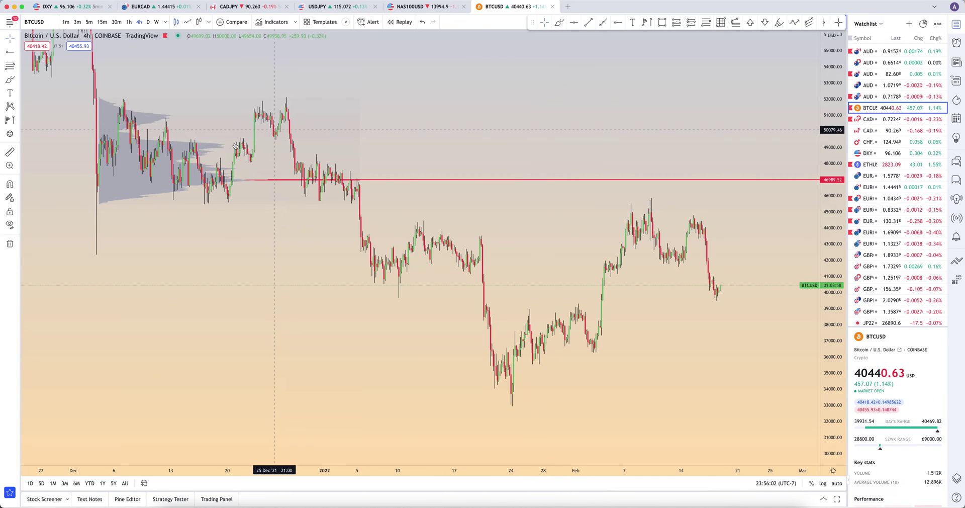
# Step: Draw a horizontal ray at about 47,670 from the profile's volume node just above the POC and colour it blue
pyautogui.click(239, 179)
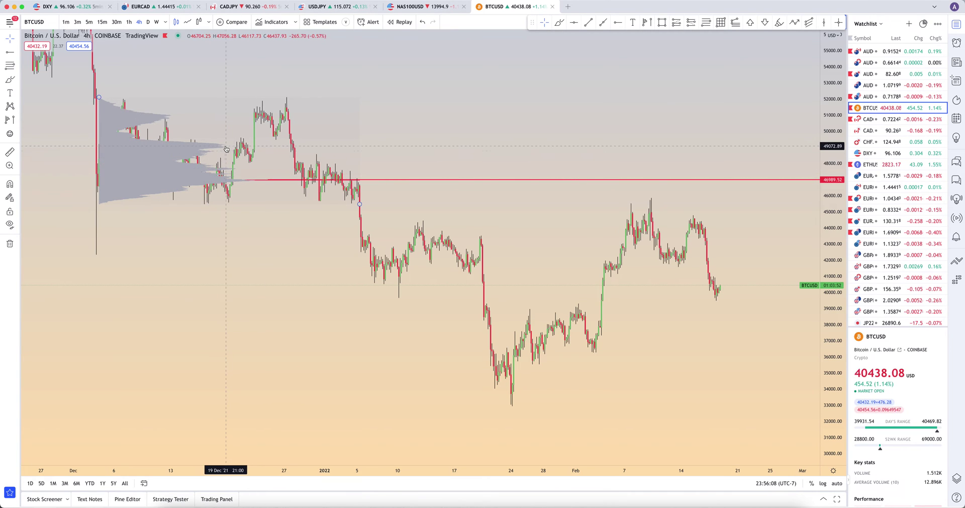
pyautogui.click(168, 117)
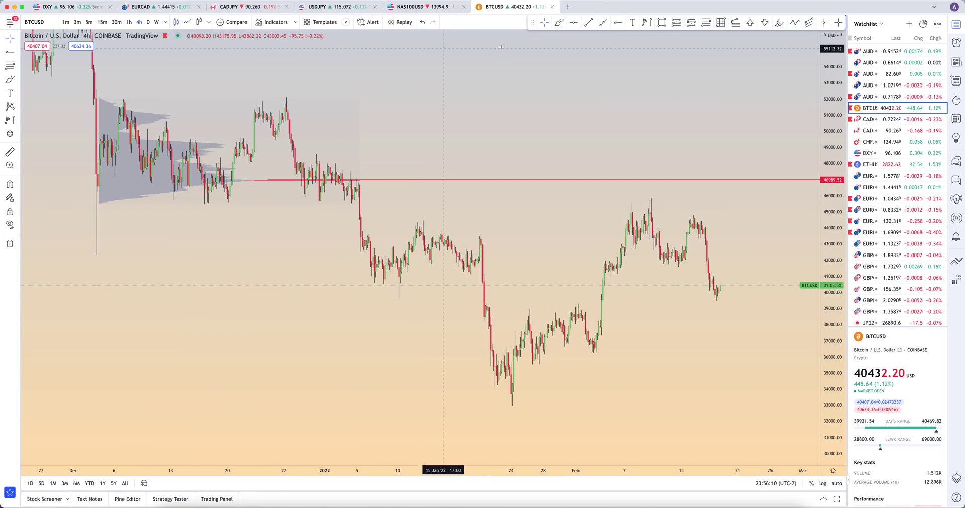
pyautogui.click(241, 169)
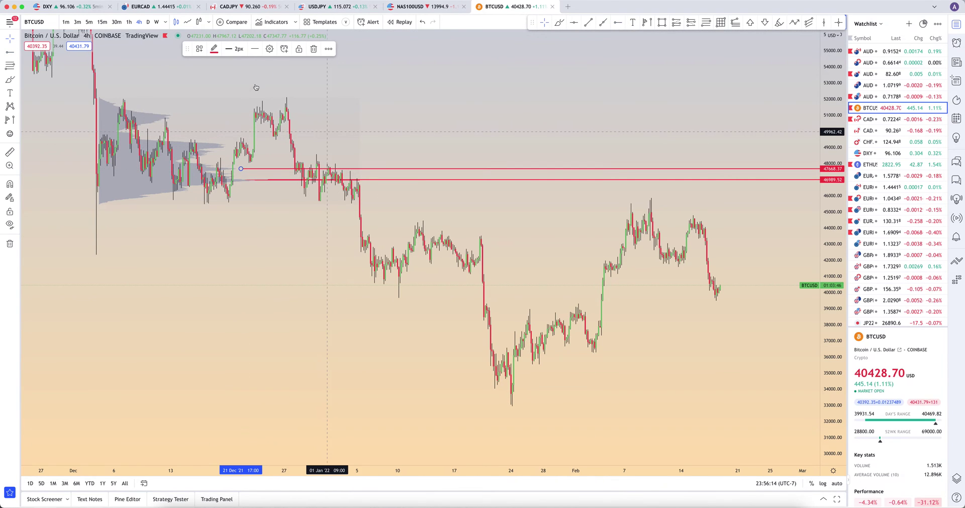
pyautogui.click(214, 48)
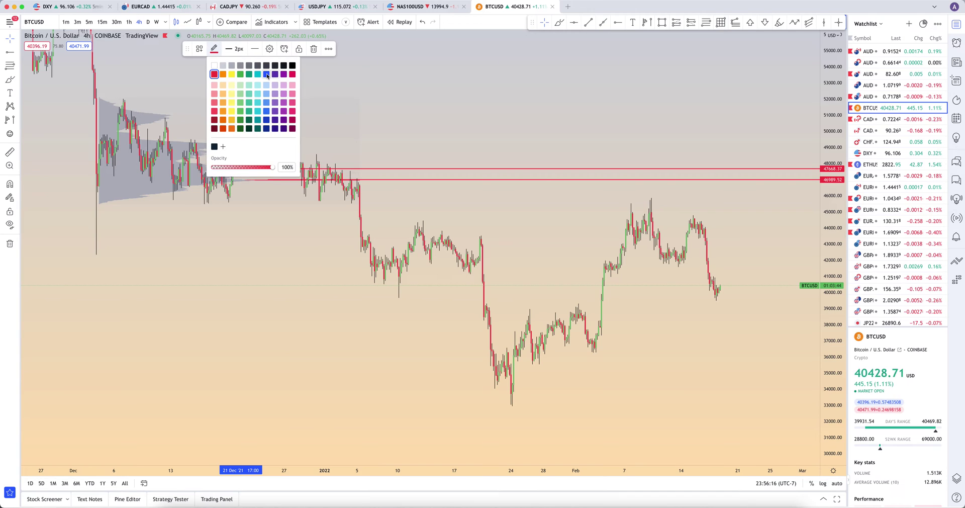
pyautogui.click(266, 73)
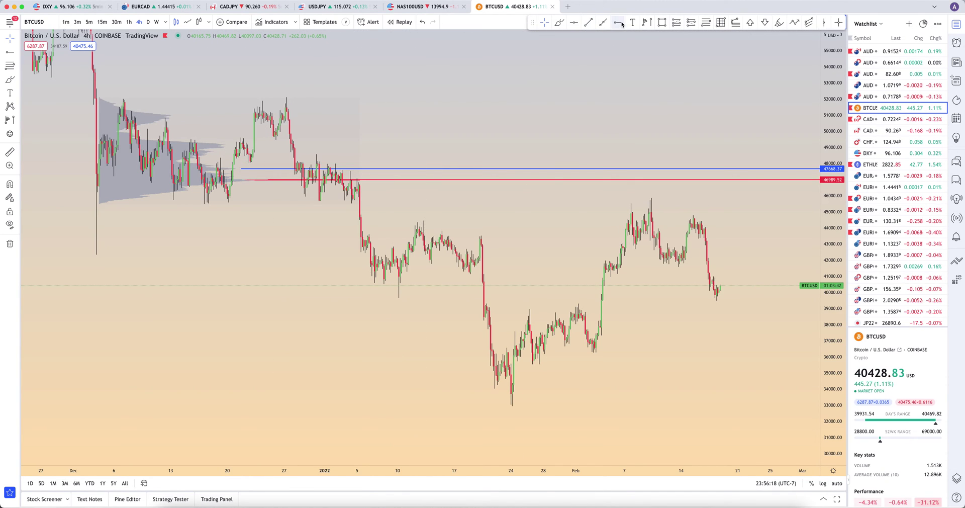
# Step: Draw another blue horizontal ray at about 49,120, starting from the tip of the profile's upper high-volume node
pyautogui.click(233, 145)
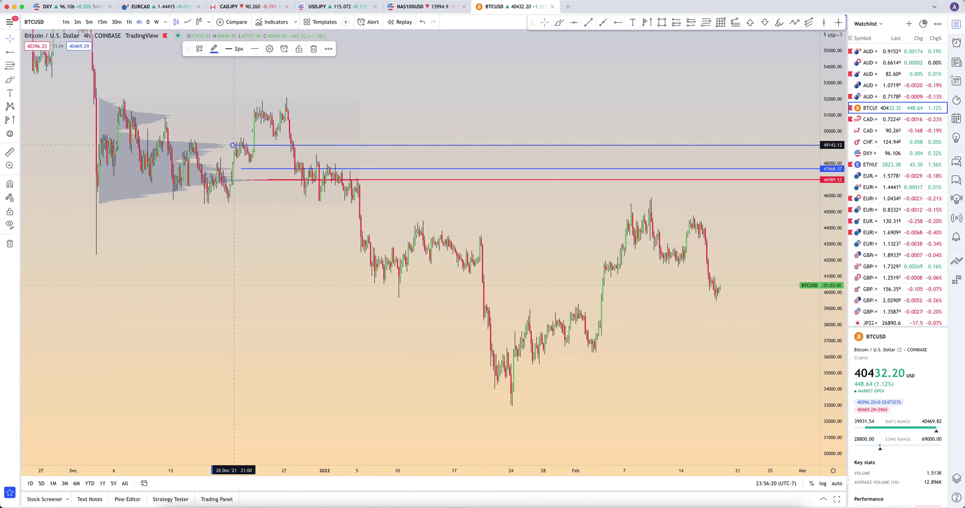
pyautogui.click(449, 119)
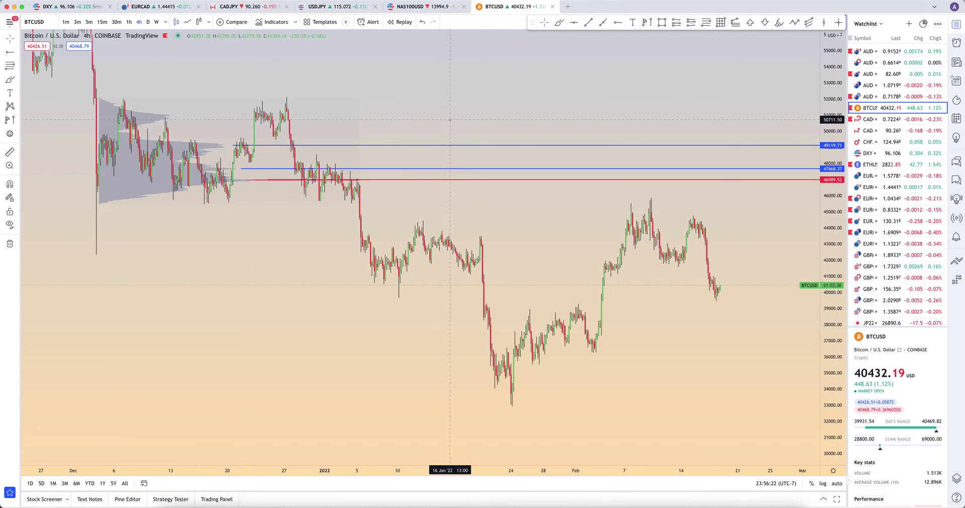
pyautogui.click(199, 158)
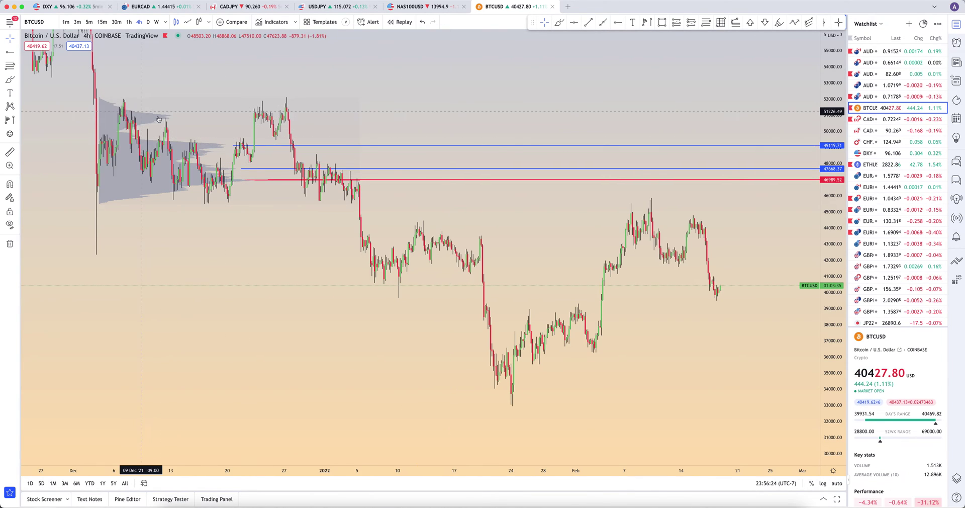
pyautogui.click(282, 181)
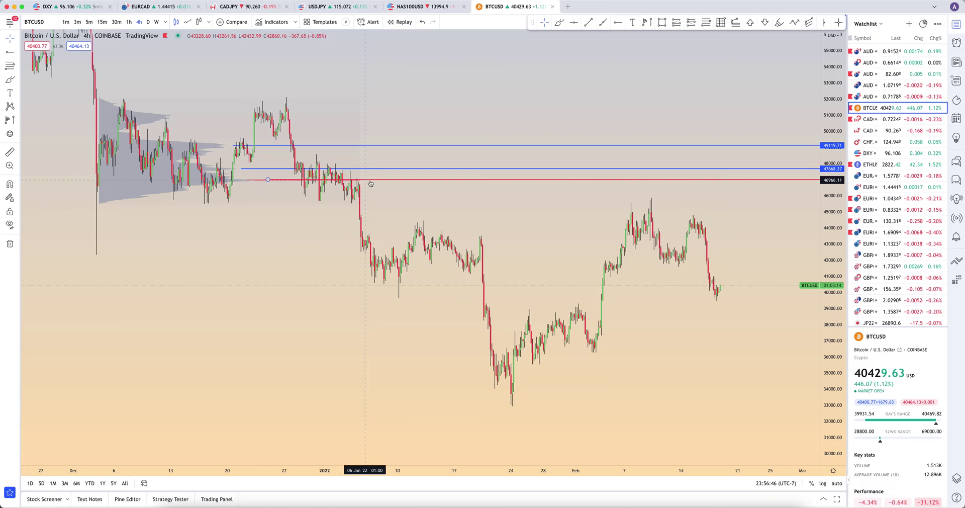
pyautogui.moveTo(370, 183); pyautogui.dragTo(397, 182)
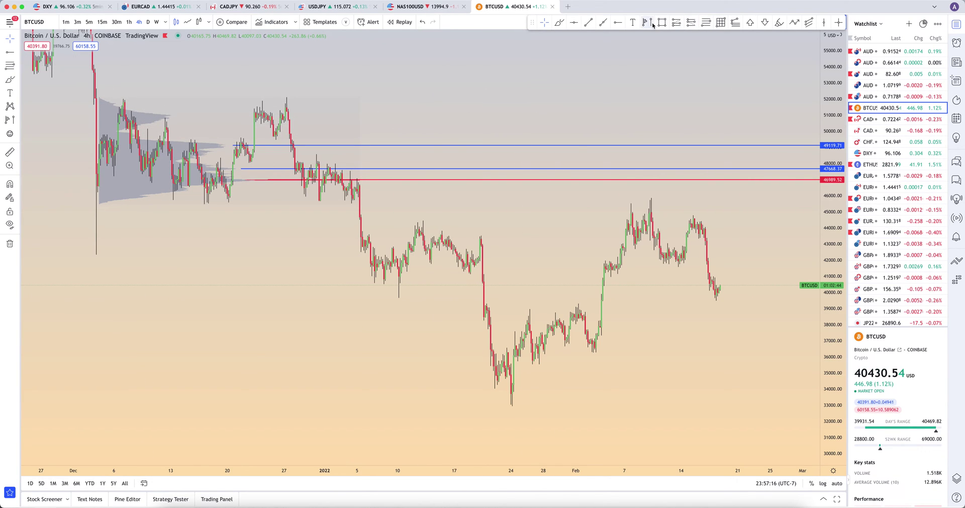
# Step: Draw a Fibonacci retracement from the 7 December 2021 high at about 51,976 to the January low level at about 32,898, extending to late February
pyautogui.click(706, 22)
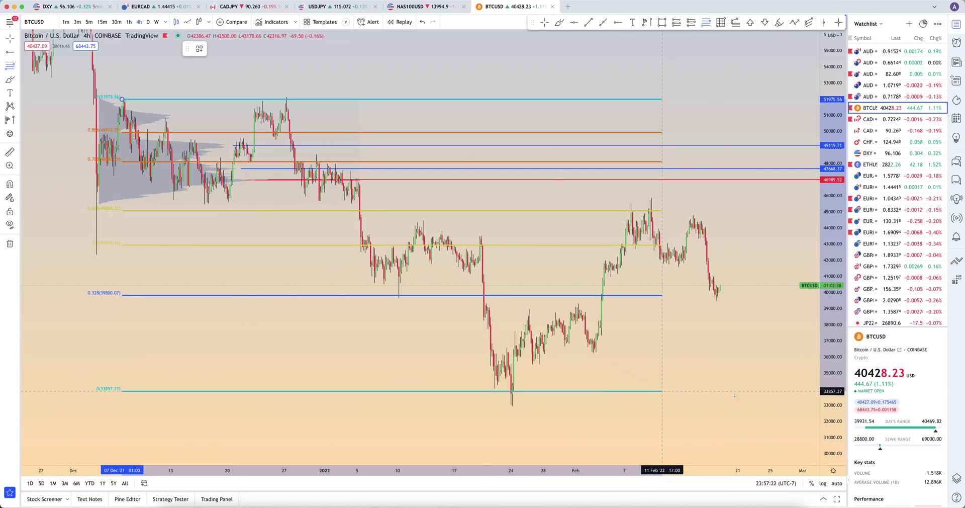
pyautogui.click(762, 406)
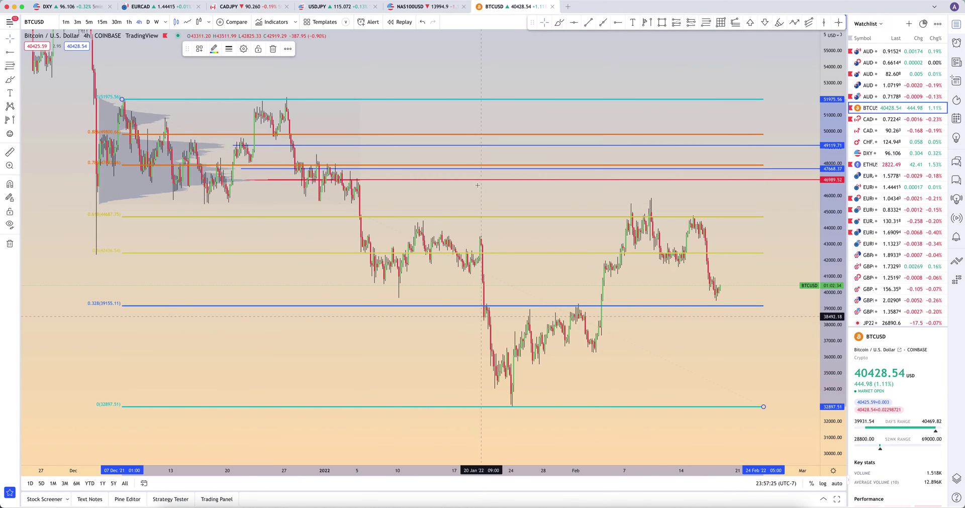
pyautogui.click(473, 85)
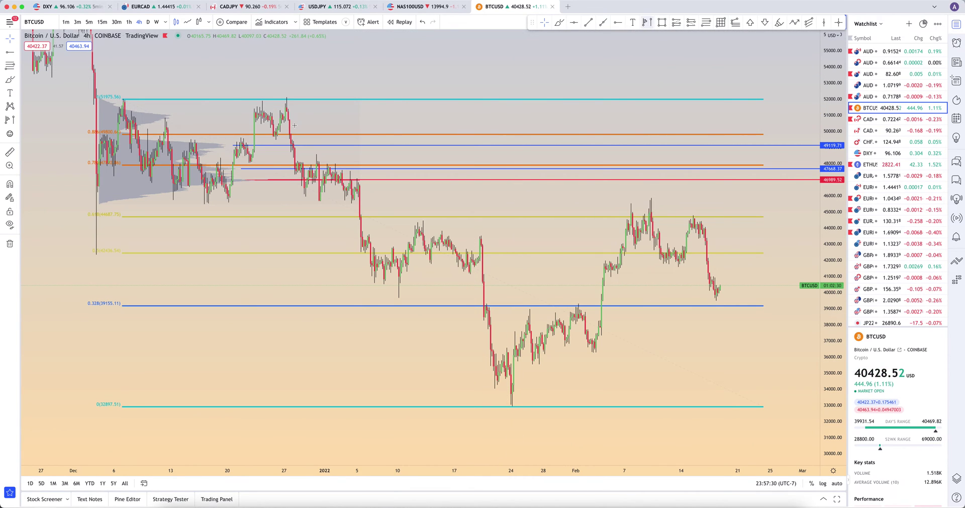
# Step: Add a fixed range volume profile over the decline from the 27 December 2021 high to the 24 January 2022 low
pyautogui.click(648, 23)
pyautogui.click(286, 99)
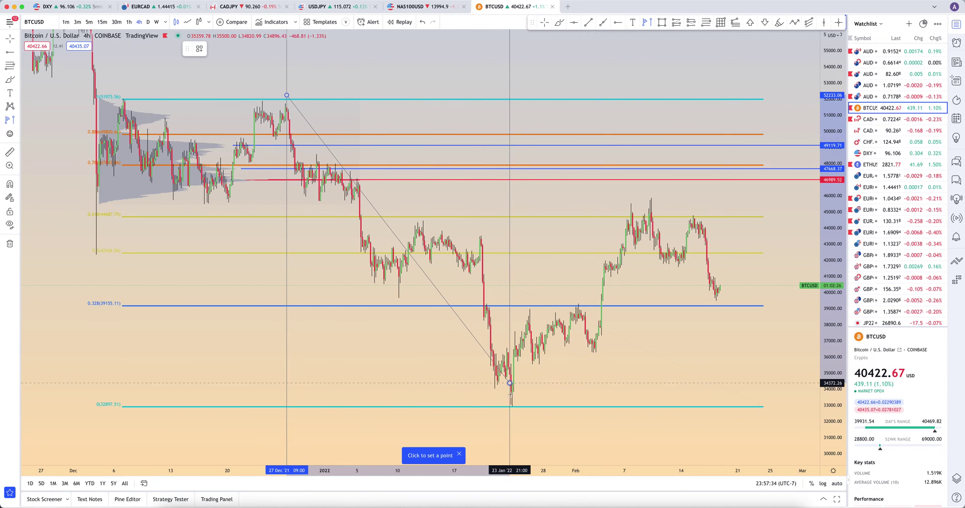
pyautogui.click(516, 290)
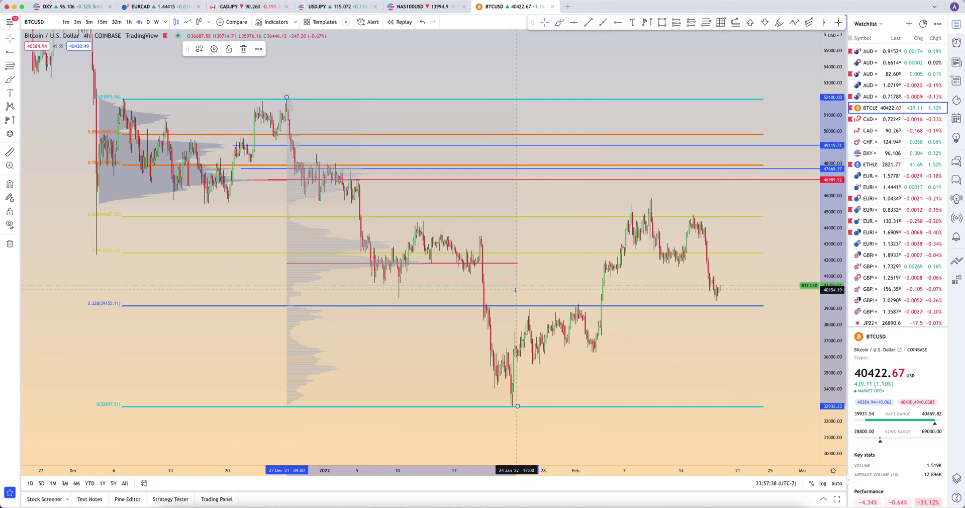
# Step: Draw a horizontal ray along the new profile's POC at about 41,816 and colour it red
pyautogui.click(618, 22)
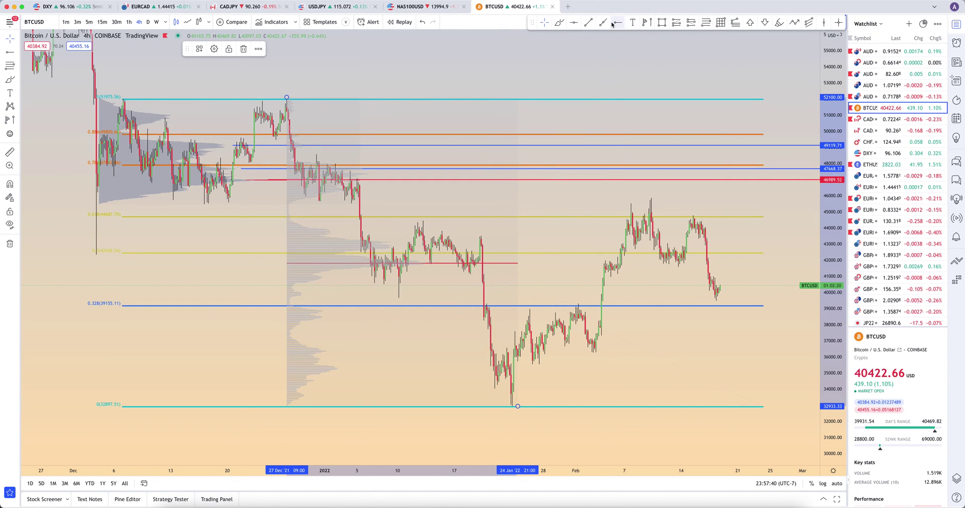
pyautogui.click(492, 263)
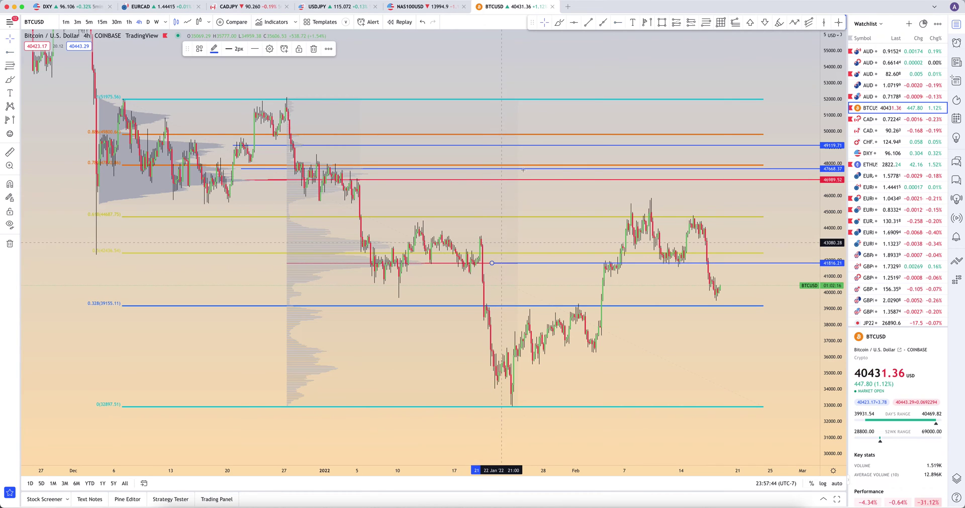
pyautogui.click(214, 49)
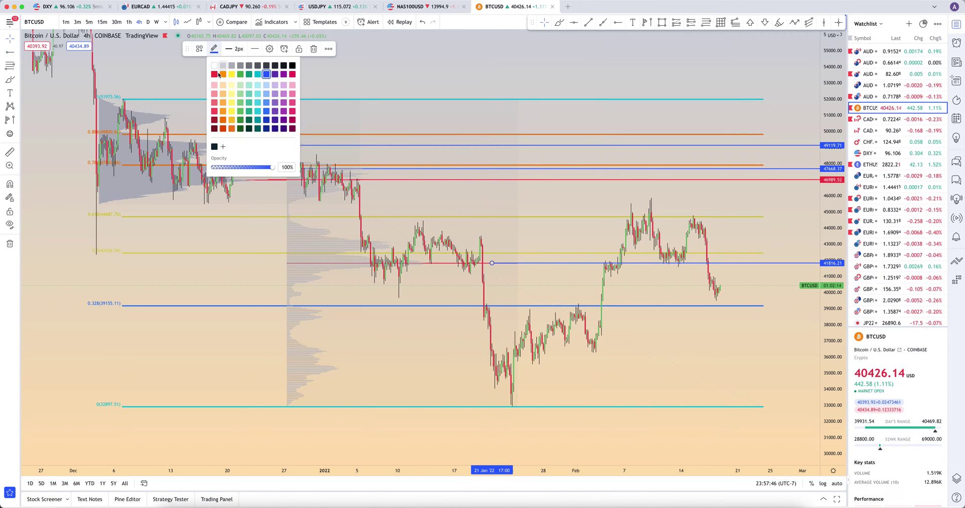
pyautogui.click(216, 77)
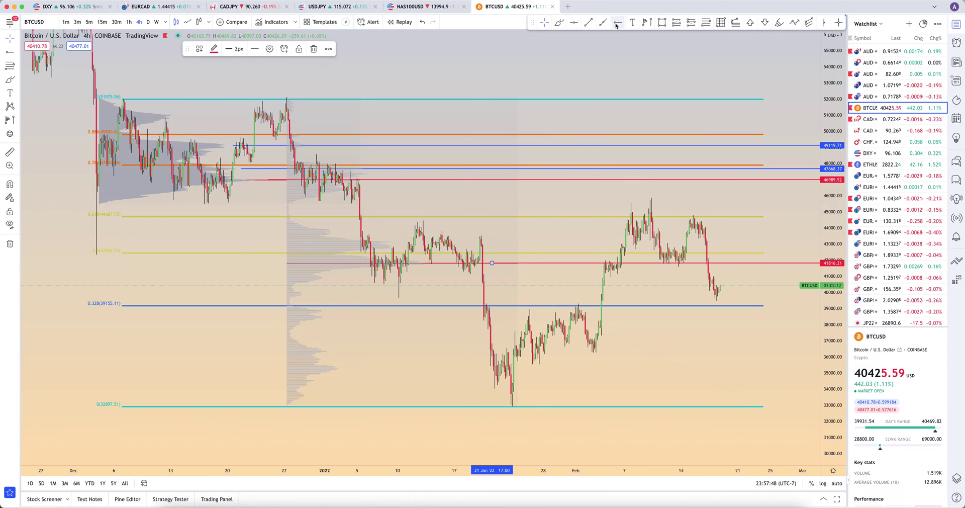
# Step: Draw a horizontal ray at about 43,127 for the volume node above the decline profile's POC and colour it blue
pyautogui.click(498, 166)
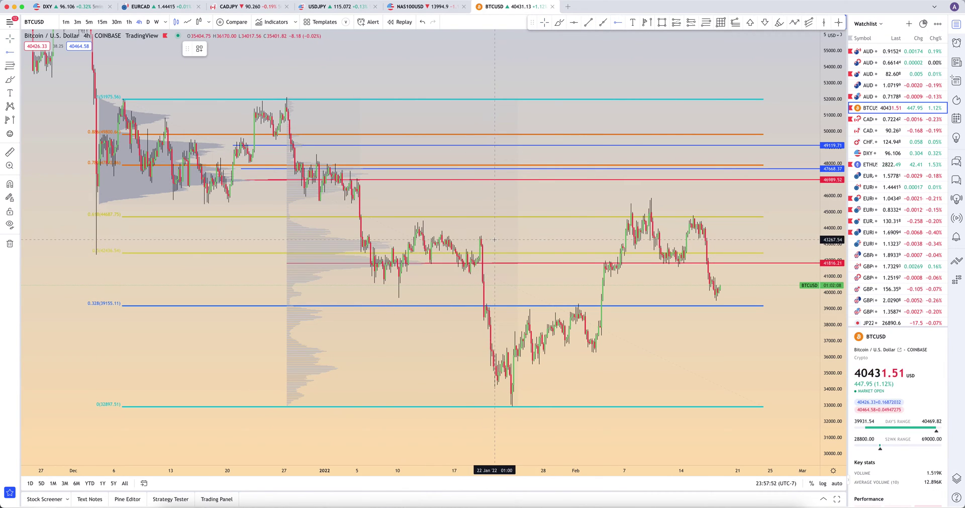
pyautogui.hotkey('alt', 'j')
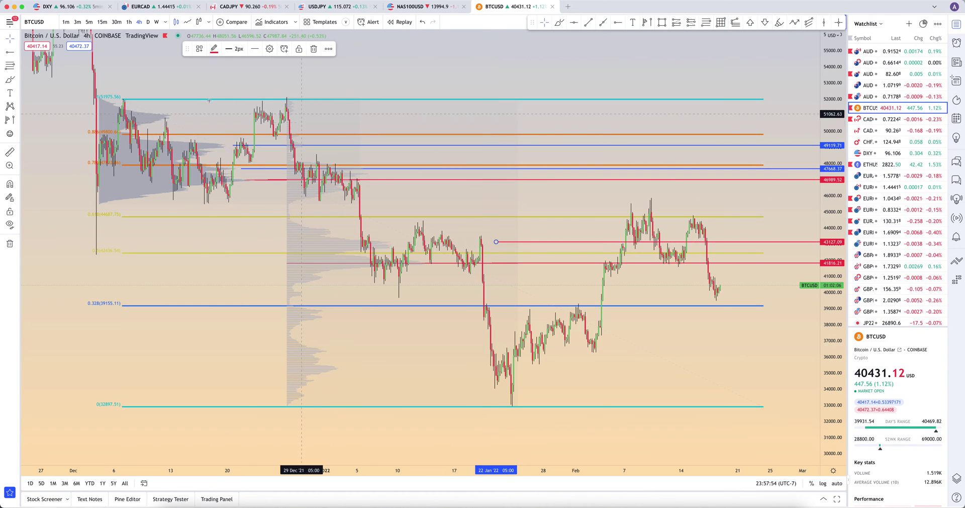
pyautogui.click(214, 48)
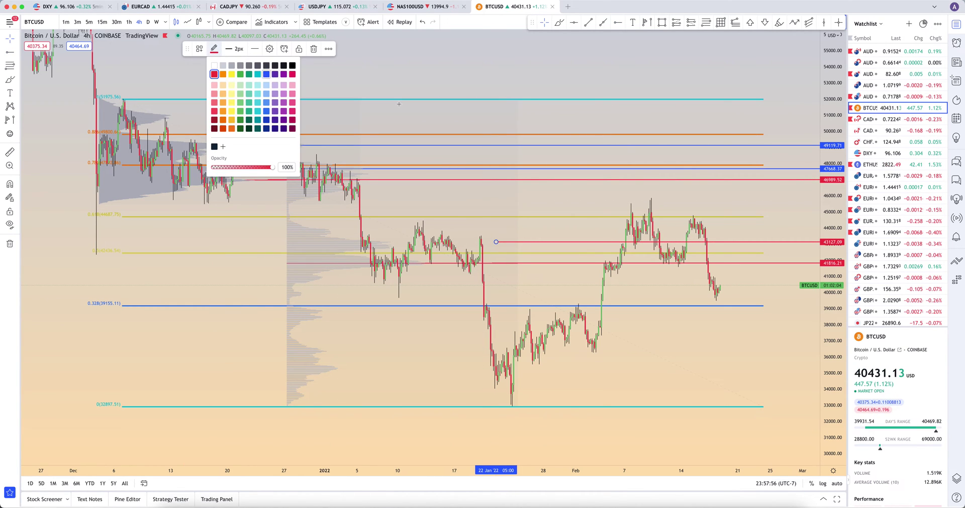
pyautogui.click(266, 74)
pyautogui.click(617, 24)
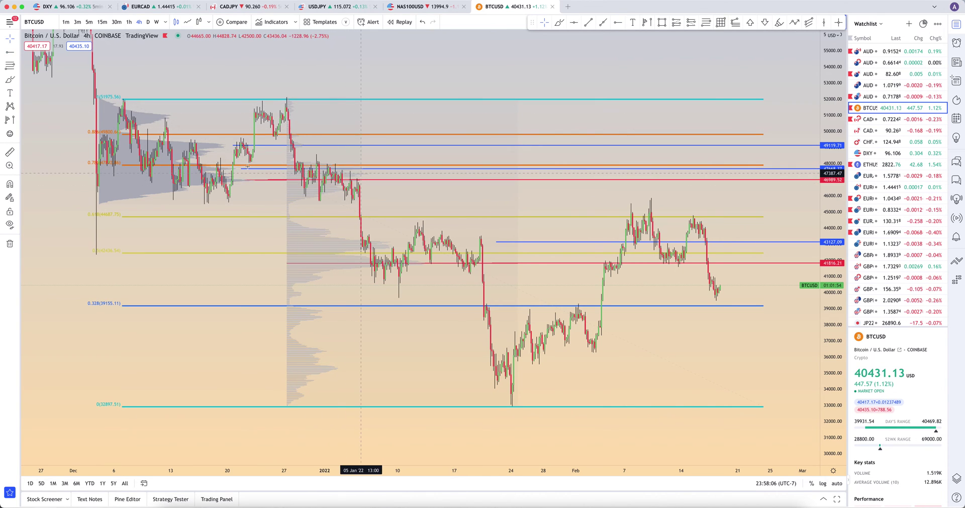
# Step: Delete both volume profiles, the early December one and the late December to January one, keeping the rays
pyautogui.click(105, 107)
pyautogui.moveTo(104, 106); pyautogui.dragTo(290, 107)
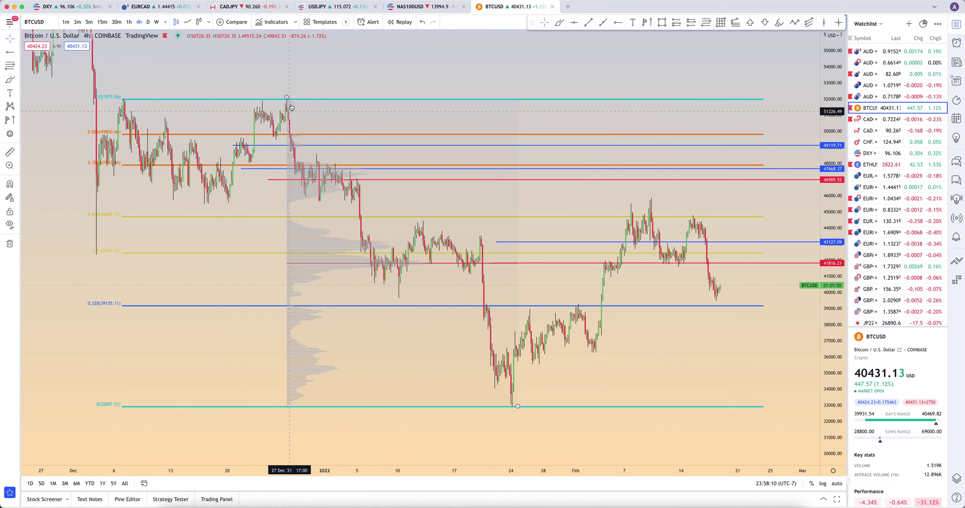
pyautogui.click(290, 107)
pyautogui.press('Delete')
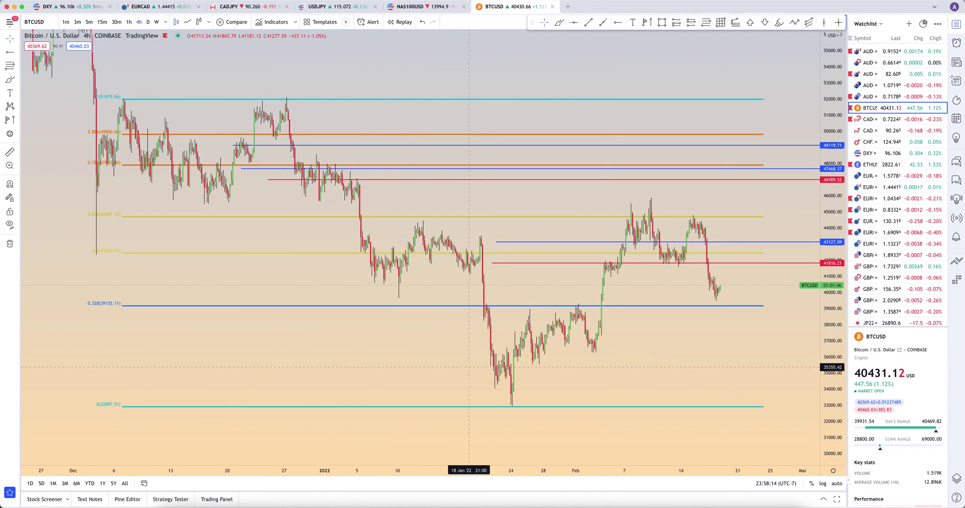
# Step: Add a fixed range volume profile over the consolidation from 21 January 2022 to early February 2022, just before the rally
pyautogui.click(647, 22)
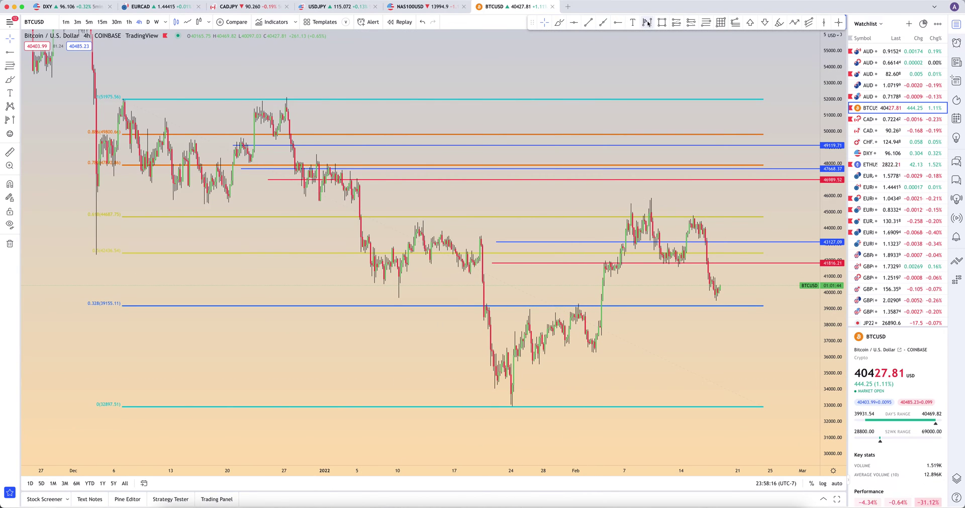
pyautogui.click(492, 350)
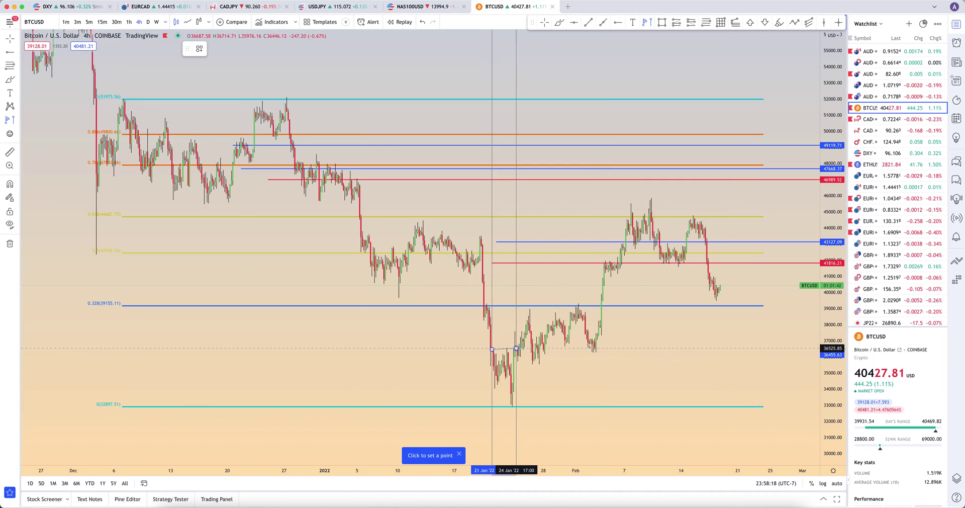
pyautogui.click(600, 340)
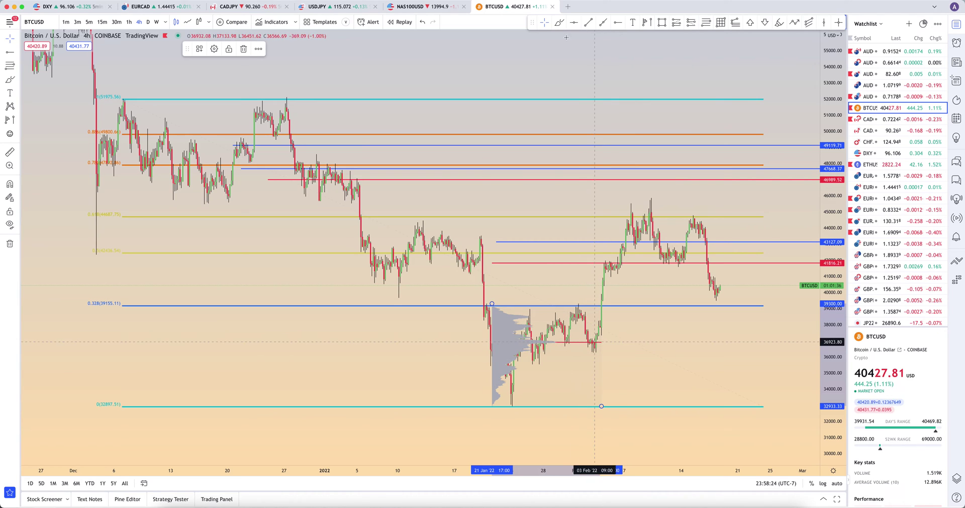
# Step: Draw a horizontal ray along the consolidation profile's POC at about 36,900 and colour it red
pyautogui.click(612, 432)
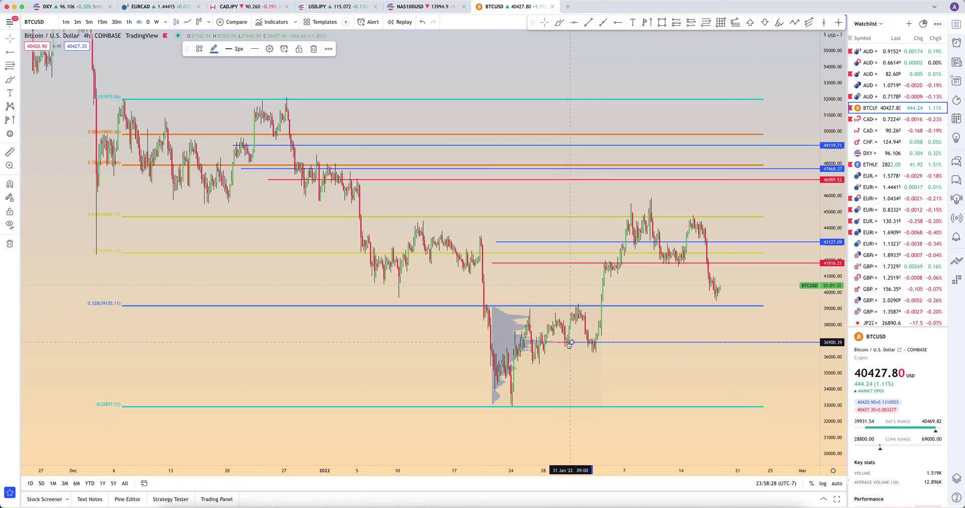
pyautogui.click(214, 49)
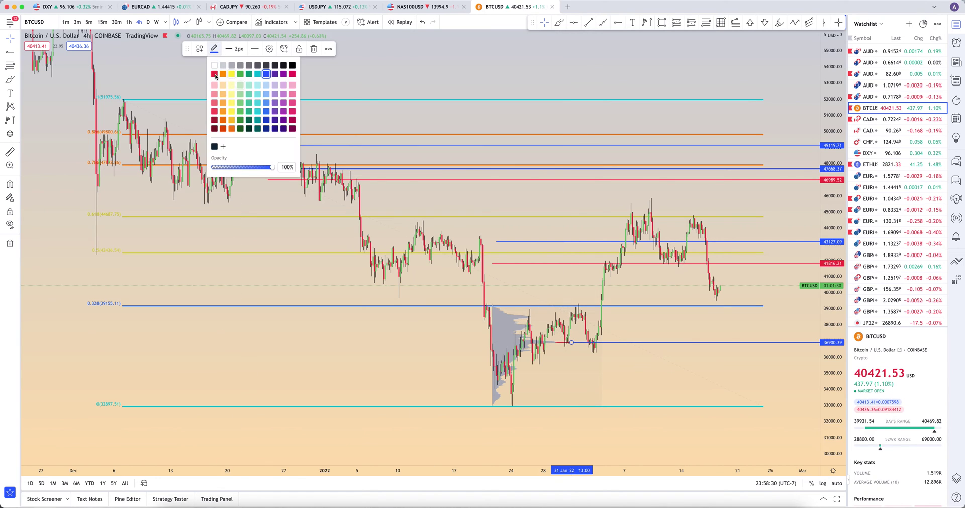
pyautogui.click(215, 75)
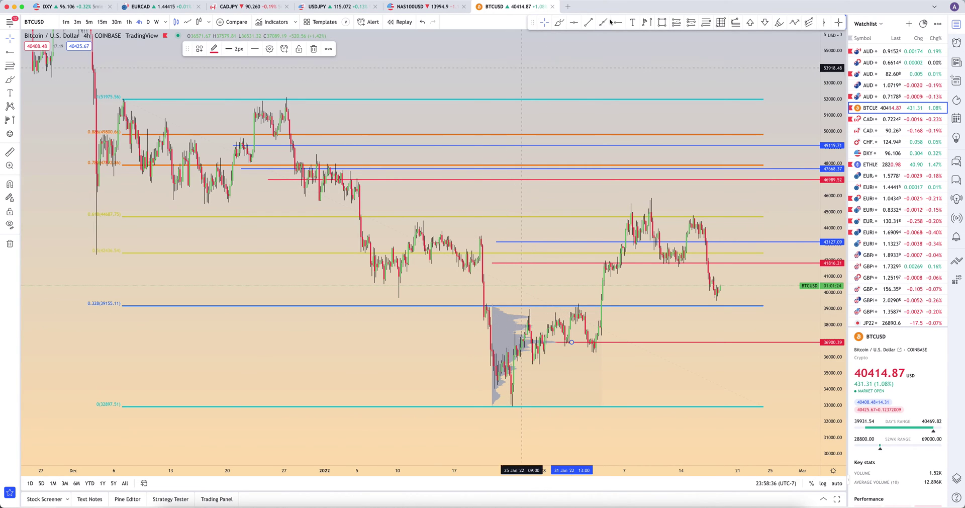
# Step: Draw a horizontal ray at about 38,470 from the consolidation profile's upper volume node and colour it blue
pyautogui.click(522, 201)
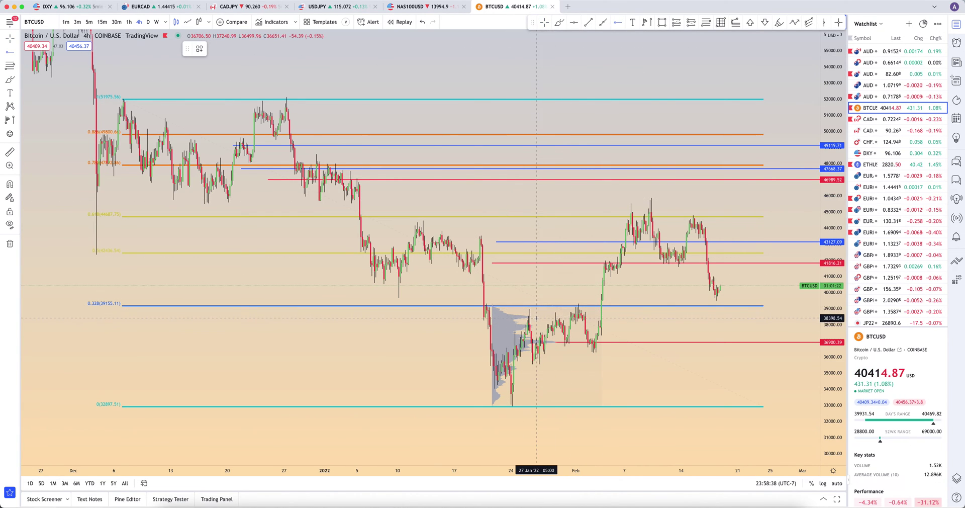
pyautogui.hotkey('alt', 'j')
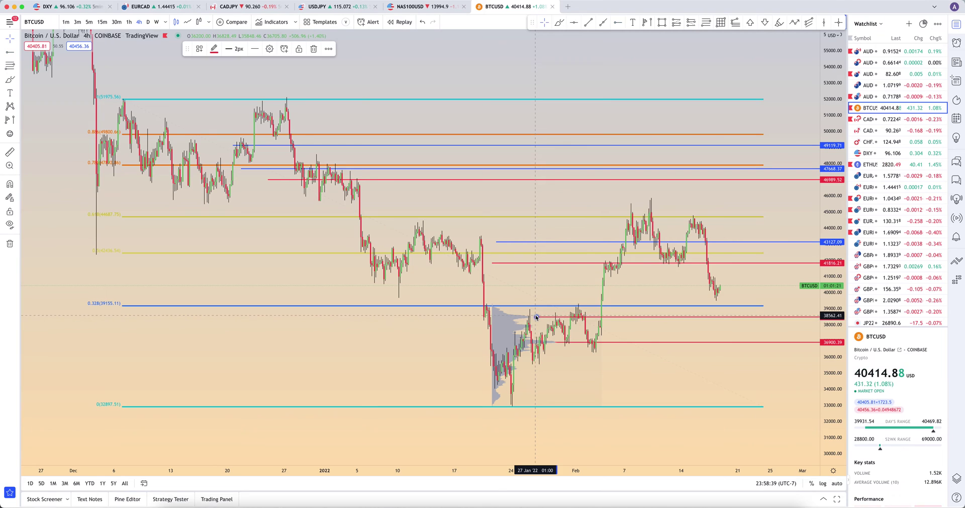
pyautogui.click(214, 48)
pyautogui.click(266, 74)
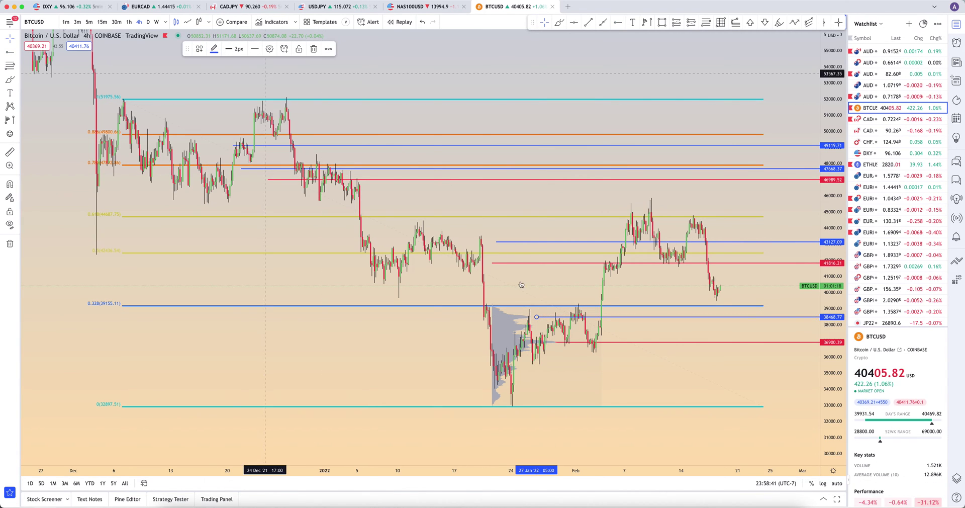
pyautogui.click(530, 286)
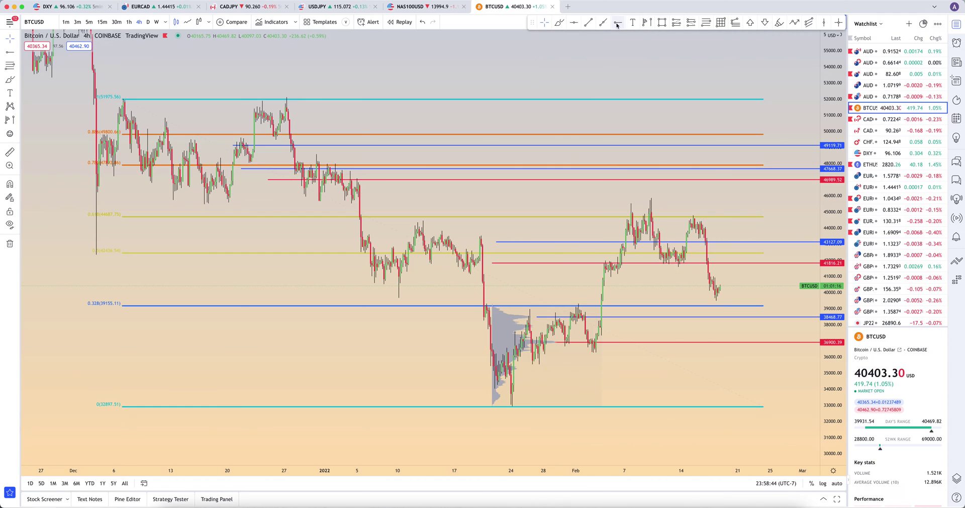
# Step: Add a fixed range volume profile over the February range, from 4 February to about 15 February 2022
pyautogui.click(649, 22)
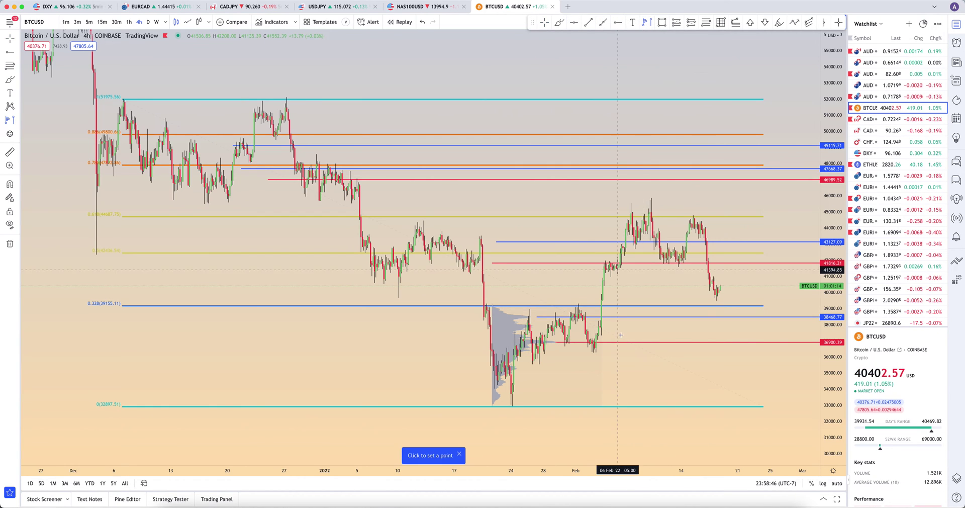
pyautogui.click(601, 330)
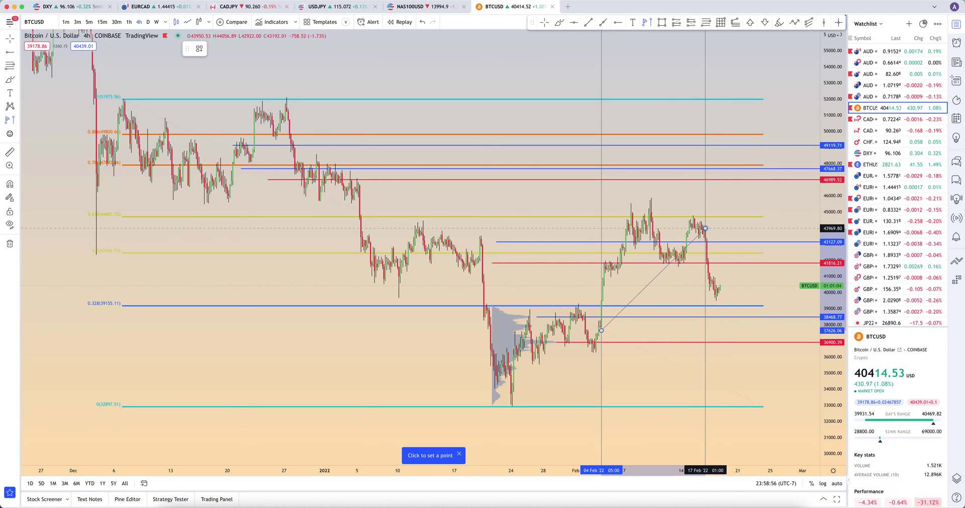
pyautogui.click(689, 200)
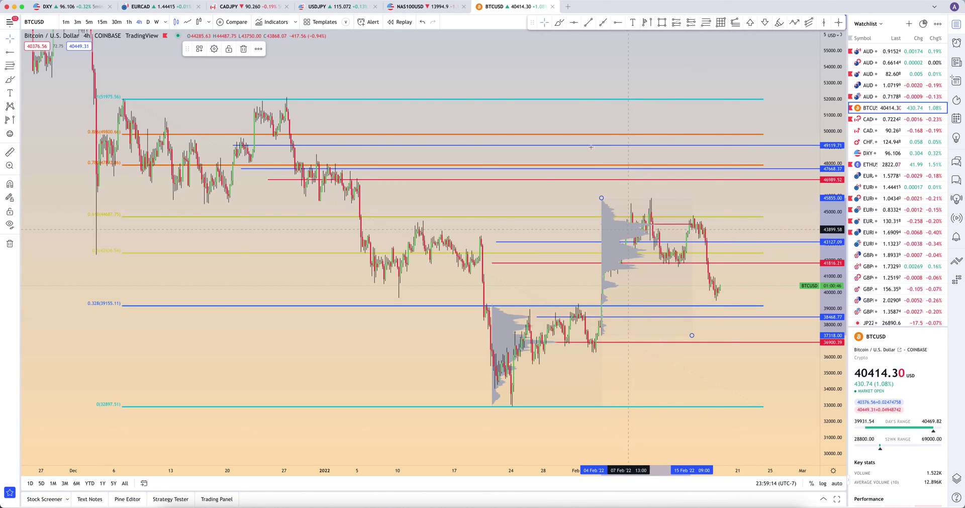
# Step: Draw a horizontal ray along the February profile's POC at about 44,180 and colour it red
pyautogui.click(617, 23)
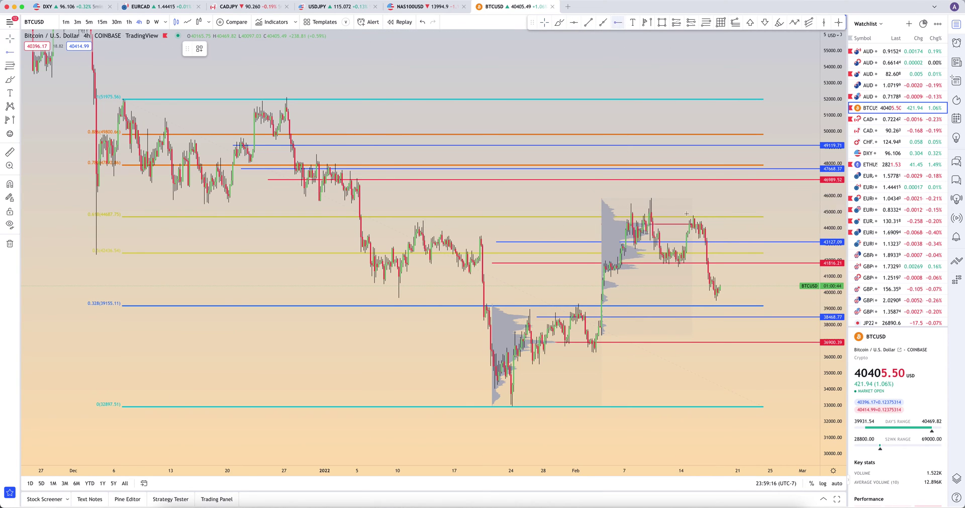
pyautogui.click(673, 224)
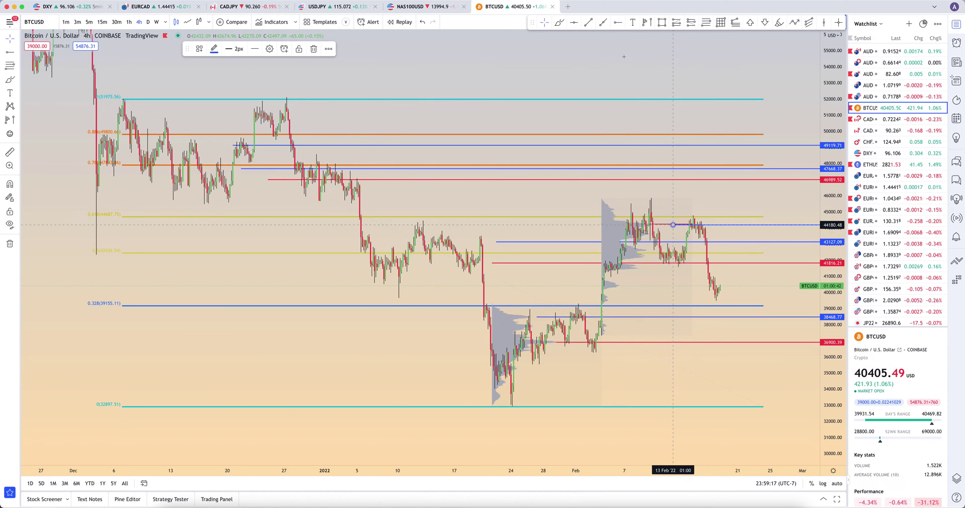
pyautogui.click(219, 51)
pyautogui.click(214, 76)
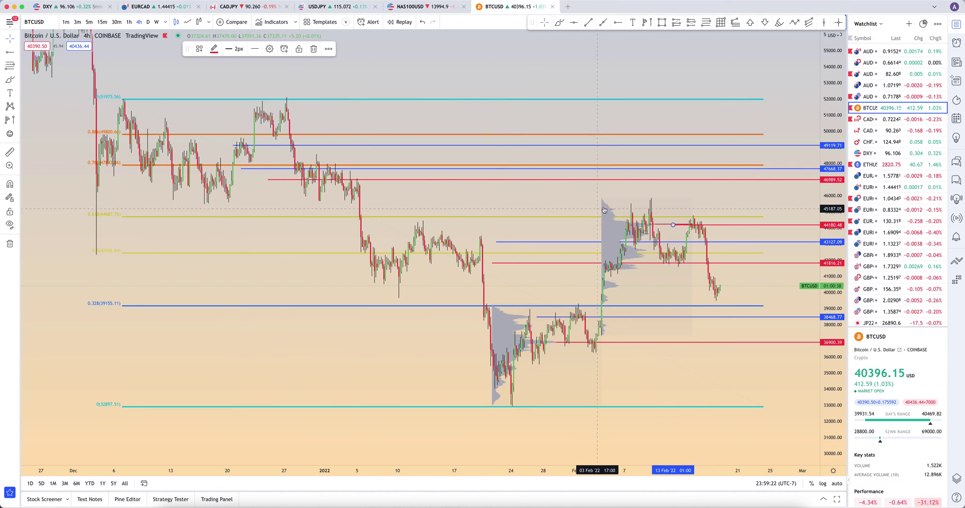
# Step: Delete the February volume profile and the late January consolidation profile, keeping the rays
pyautogui.write('\\')
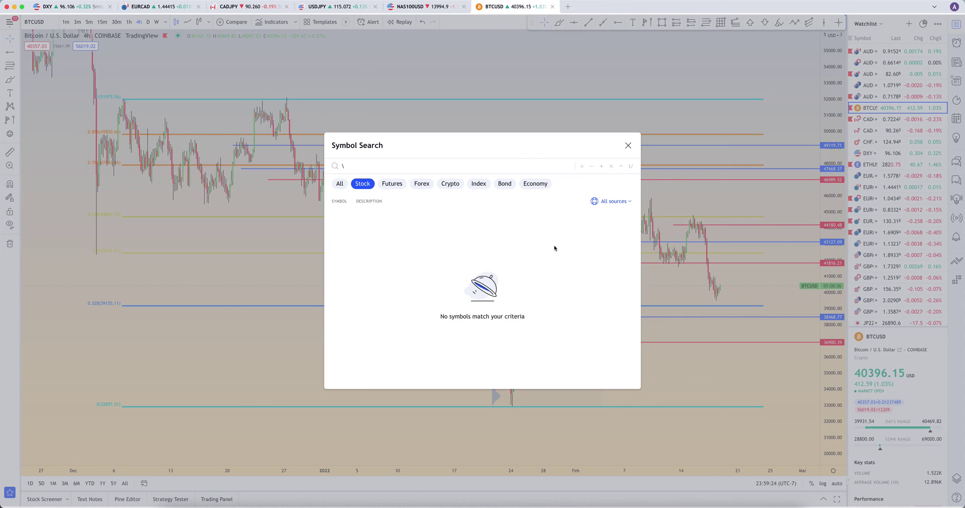
pyautogui.press('Escape')
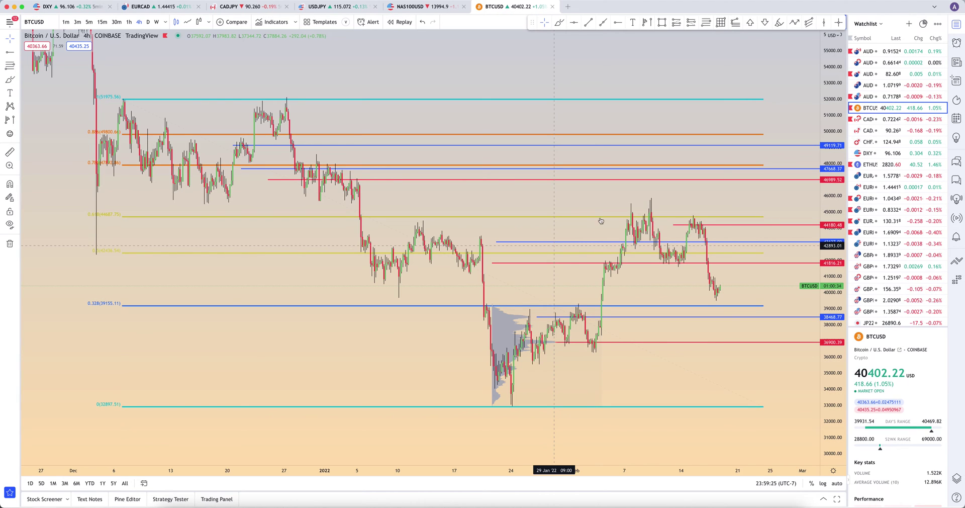
pyautogui.click(505, 316)
pyautogui.press('Delete')
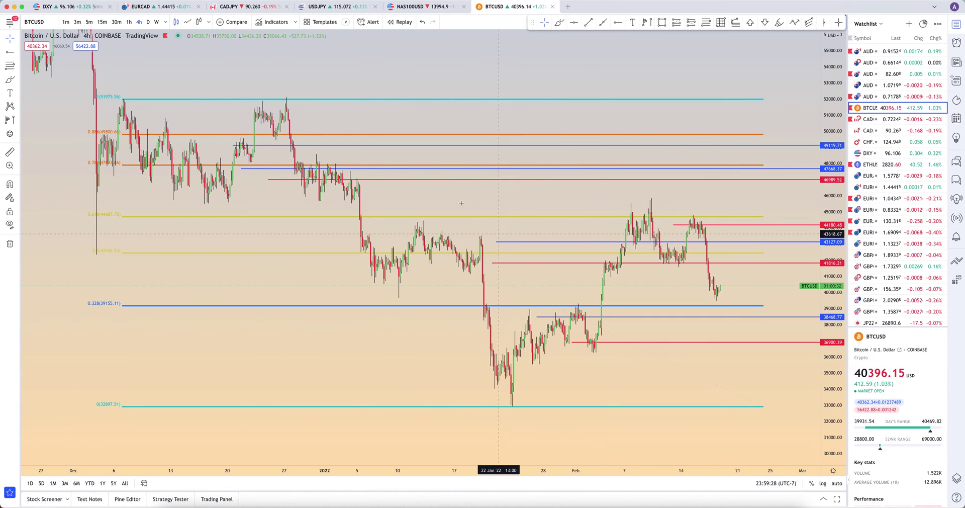
# Step: Clear the Fibonacci retracement and all horizontal rays from the chart
pyautogui.hscroll(3, 454, 200)
pyautogui.hscroll(1, 450, 200)
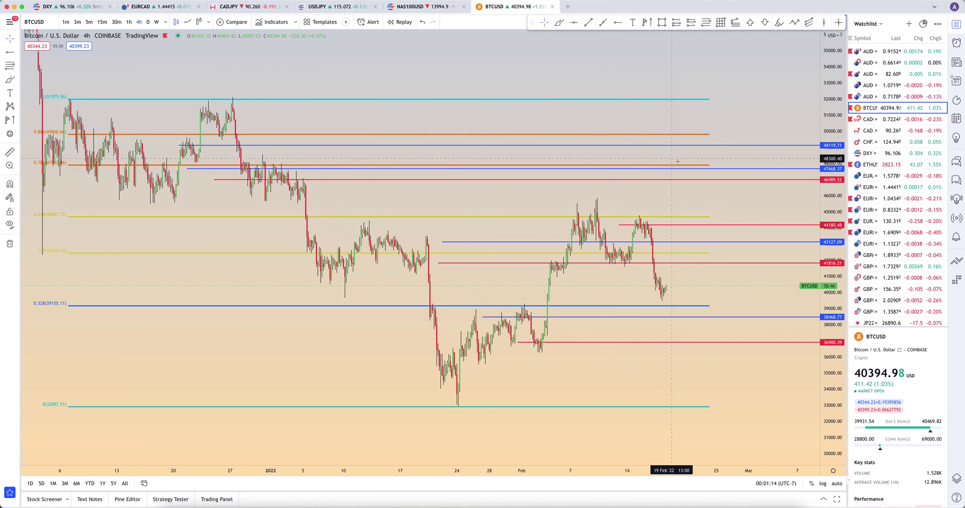
pyautogui.scroll(2, 735, 154)
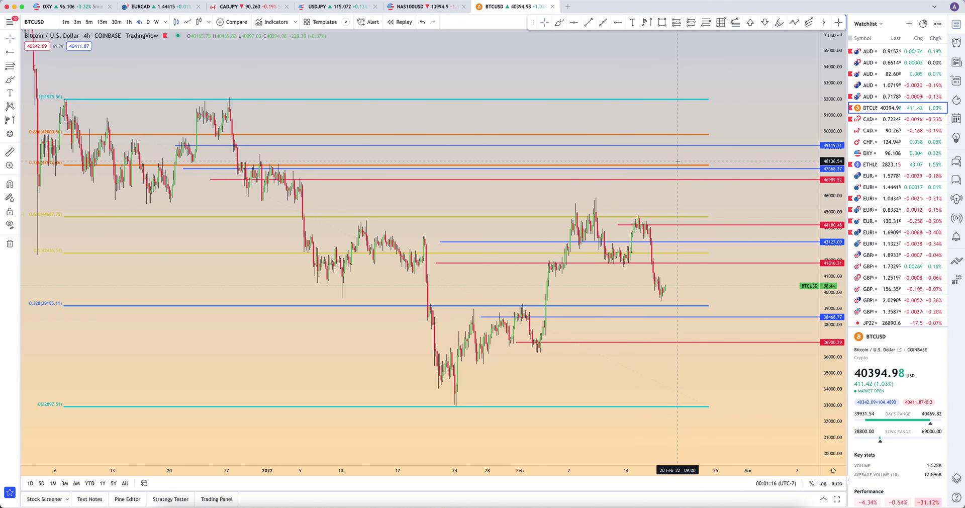
pyautogui.hscroll(3, 652, 156)
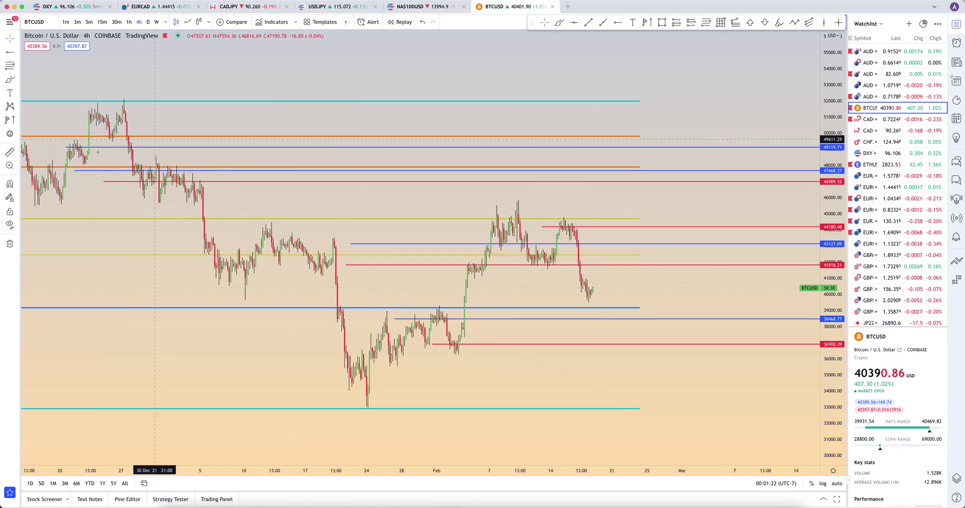
pyautogui.moveTo(132, 186); pyautogui.dragTo(218, 172)
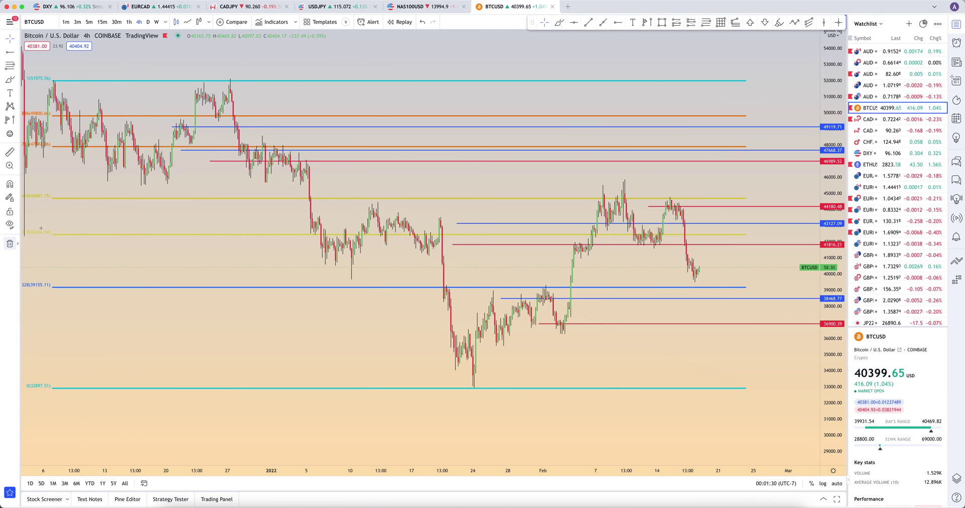
pyautogui.hotkey('ctrl', 'alt', 'h')
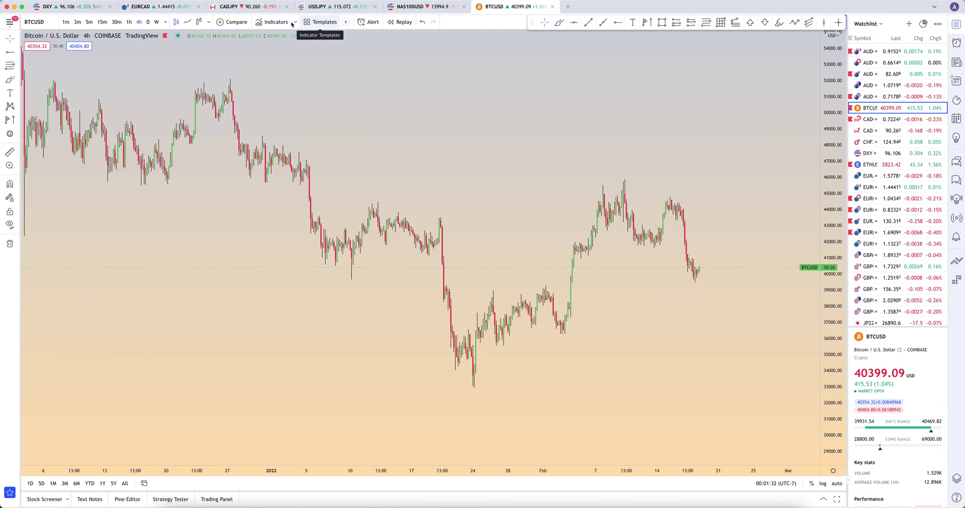
# Step: Add the Volume Profile Session Volume indicator and switch the chart to the 1-hour timeframe
pyautogui.click(276, 22)
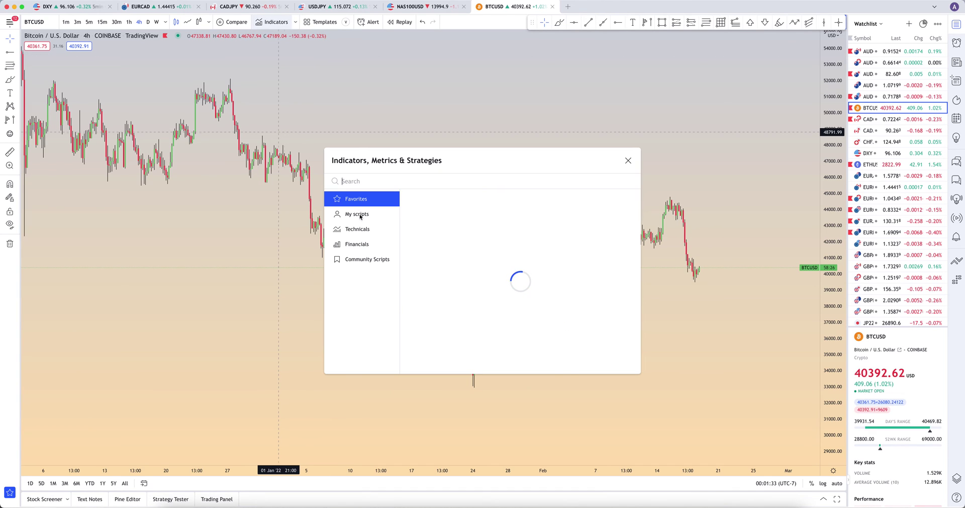
pyautogui.click(358, 229)
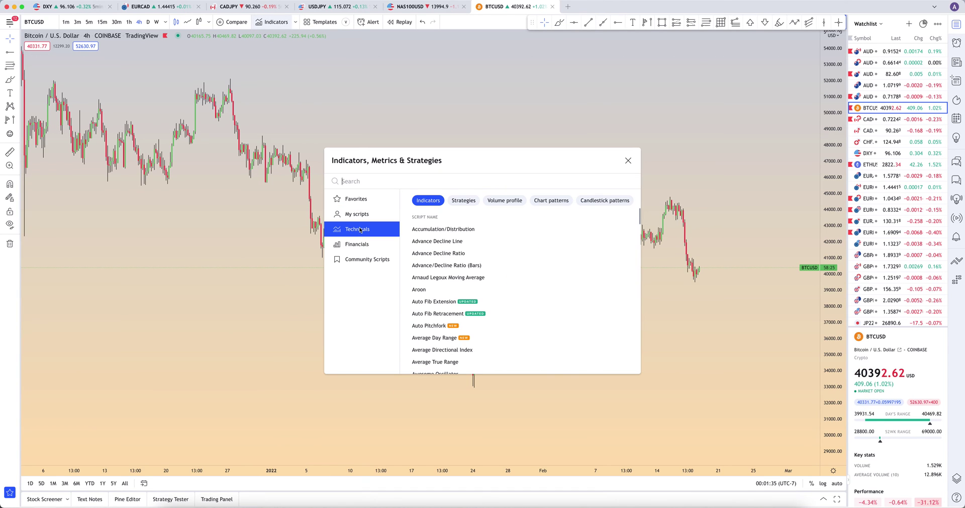
pyautogui.click(500, 201)
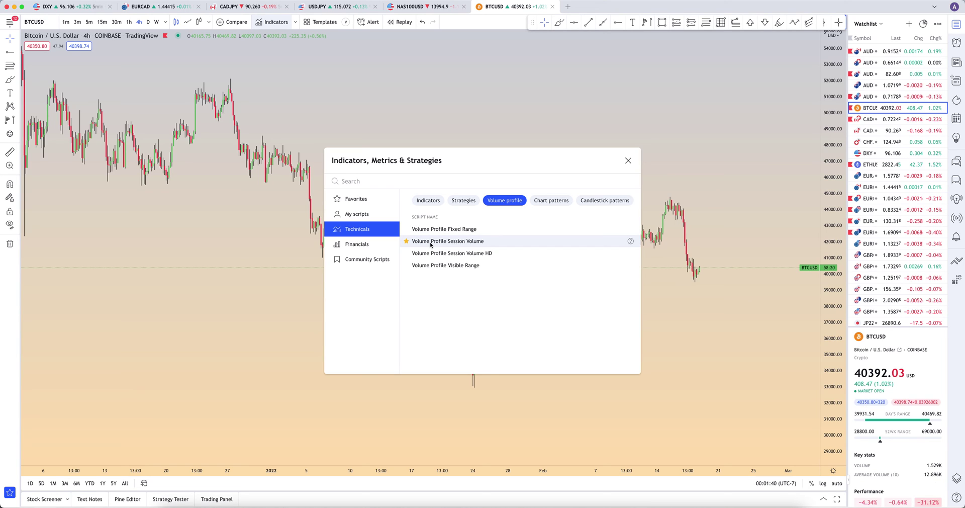
pyautogui.click(503, 241)
pyautogui.click(628, 160)
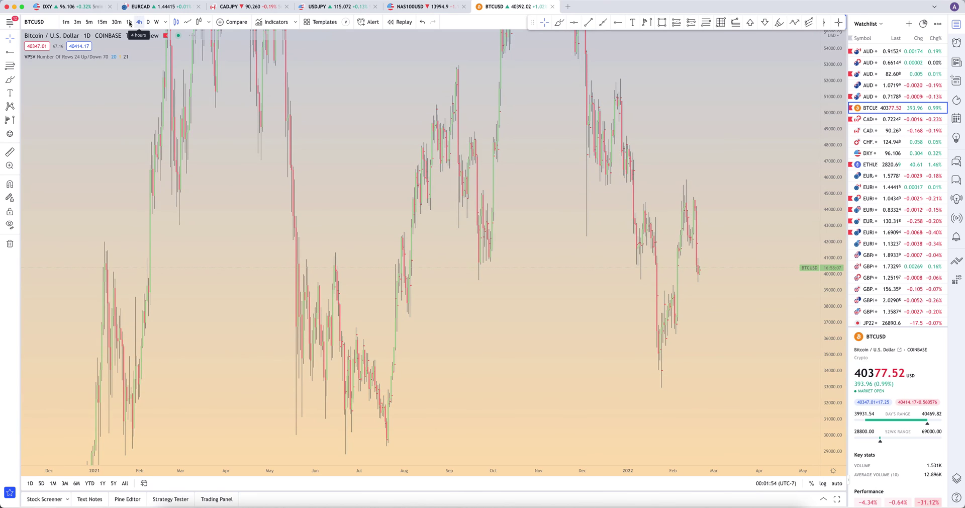
pyautogui.click(139, 22)
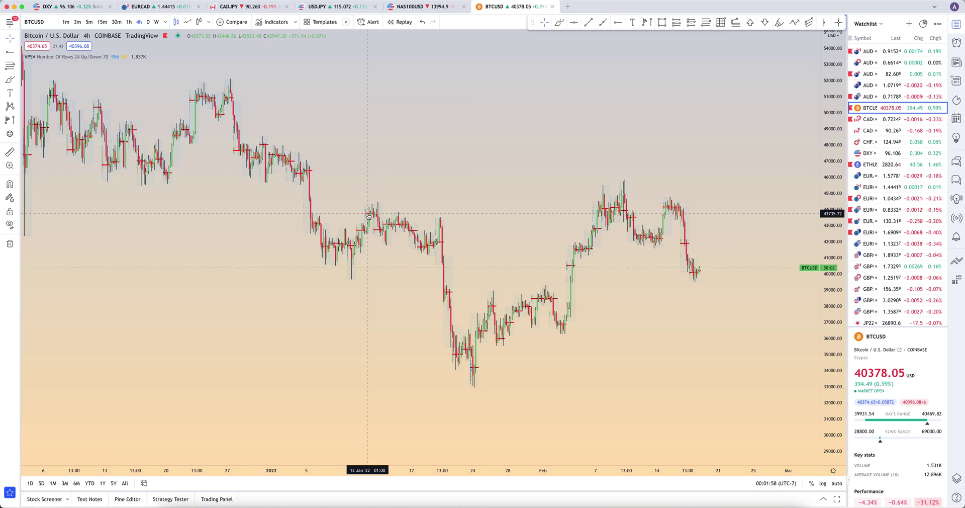
pyautogui.click(130, 22)
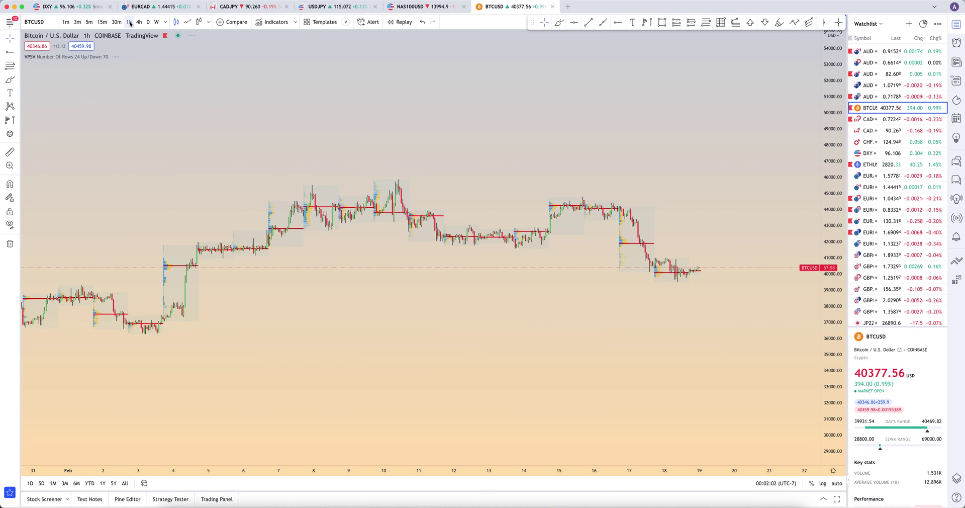
# Step: Configure the session volume profile with row size 70, Total volume and the POC extended right
pyautogui.rightClick(326, 205)
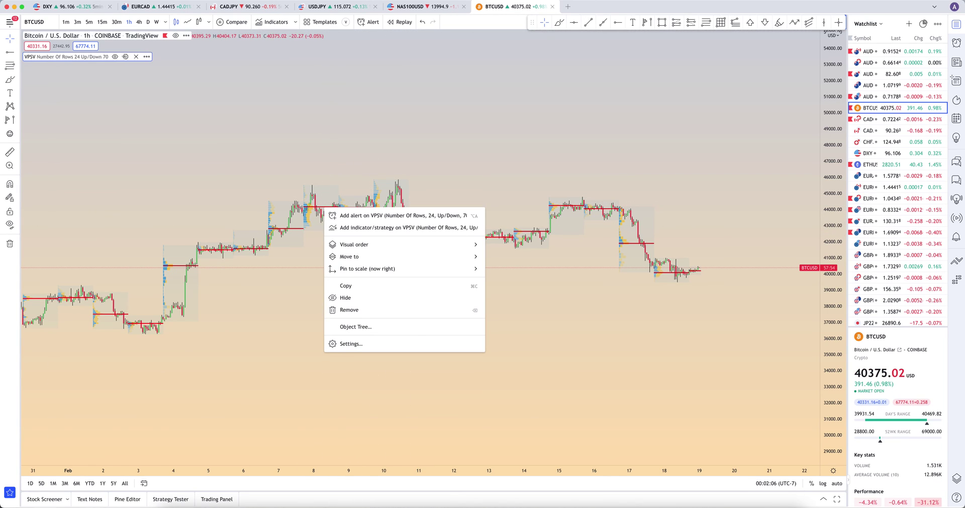
pyautogui.click(350, 343)
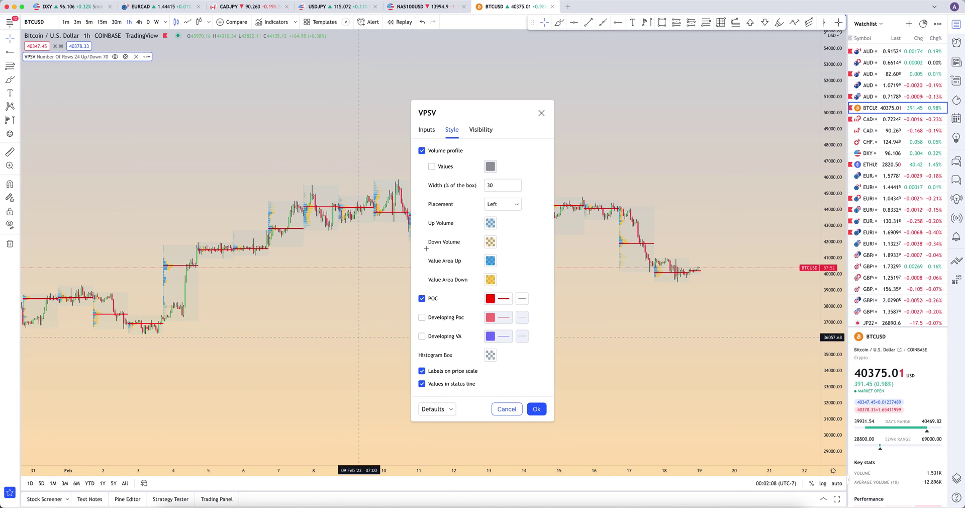
pyautogui.click(427, 130)
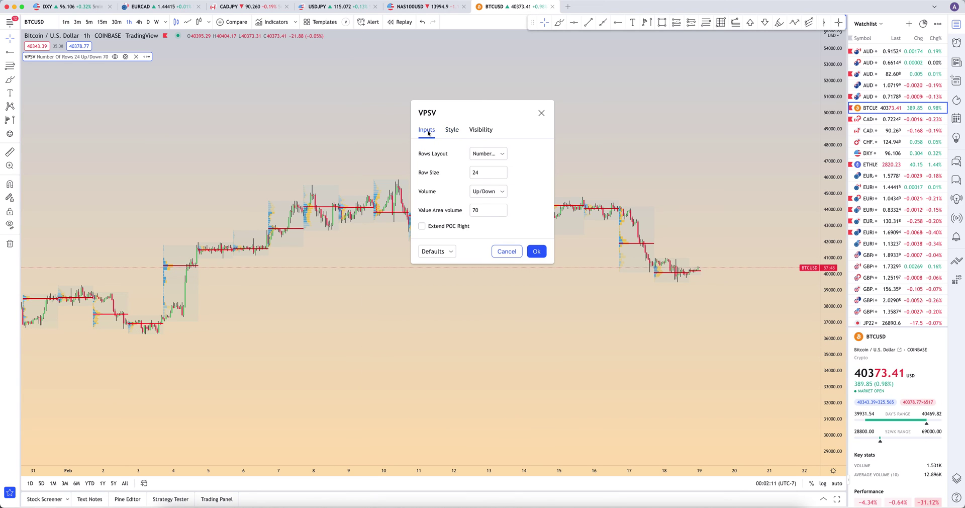
pyautogui.doubleClick(490, 173)
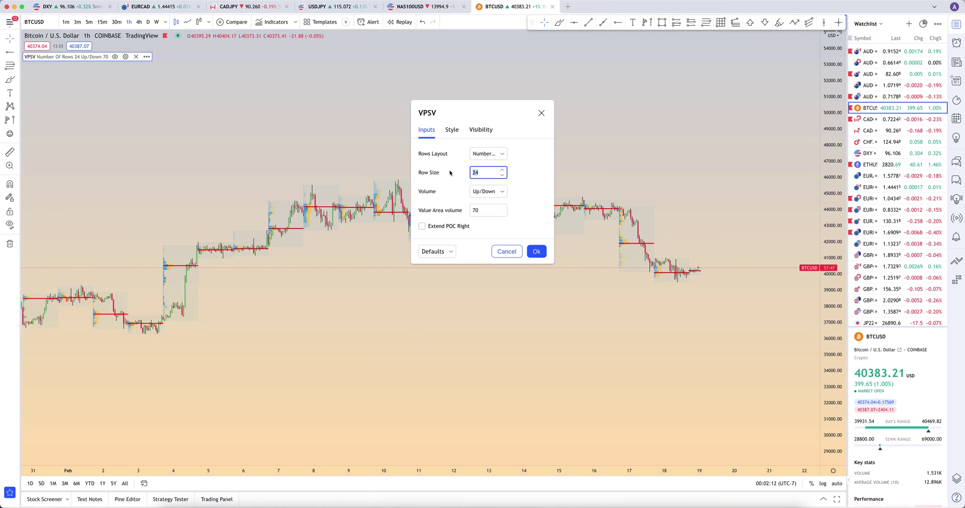
pyautogui.click(490, 192)
pyautogui.click(500, 217)
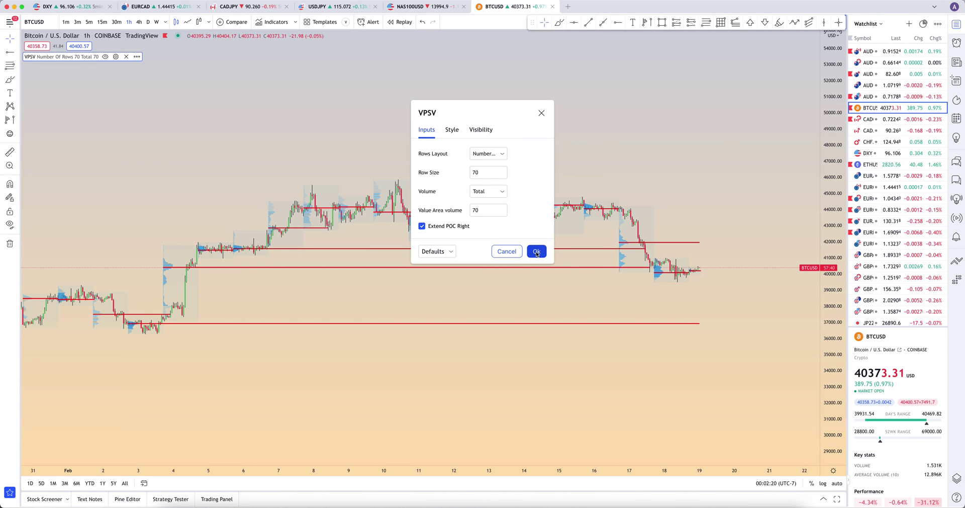
pyautogui.click(536, 251)
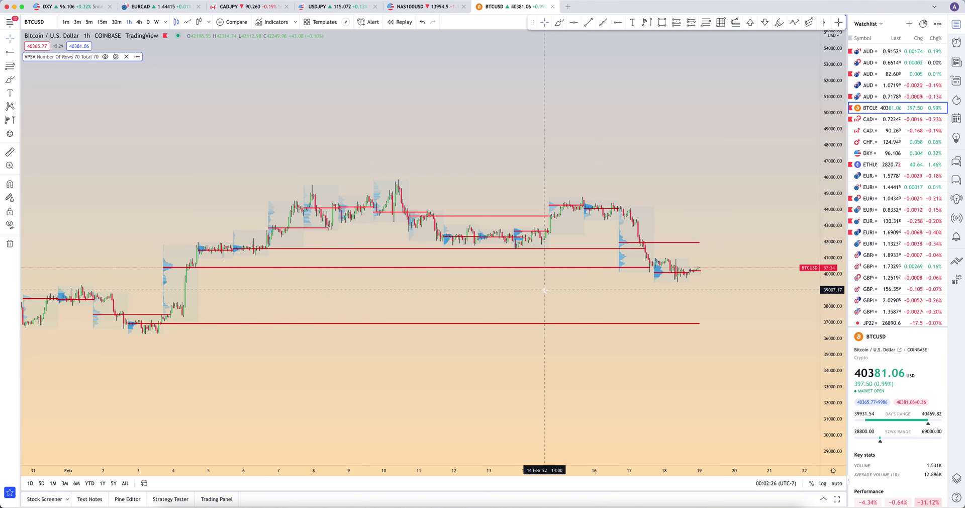
# Step: Circle the ends of the extended POC lines at about 42,000, 36,900 and 34,200 with the Brush tool
pyautogui.hscroll(5, 545, 251)
pyautogui.scroll(-5, 603, 265)
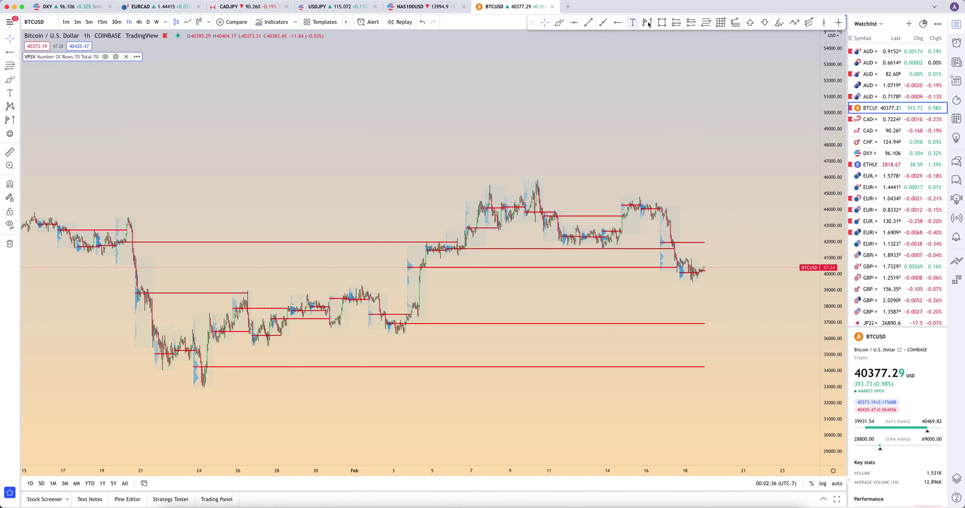
pyautogui.click(559, 21)
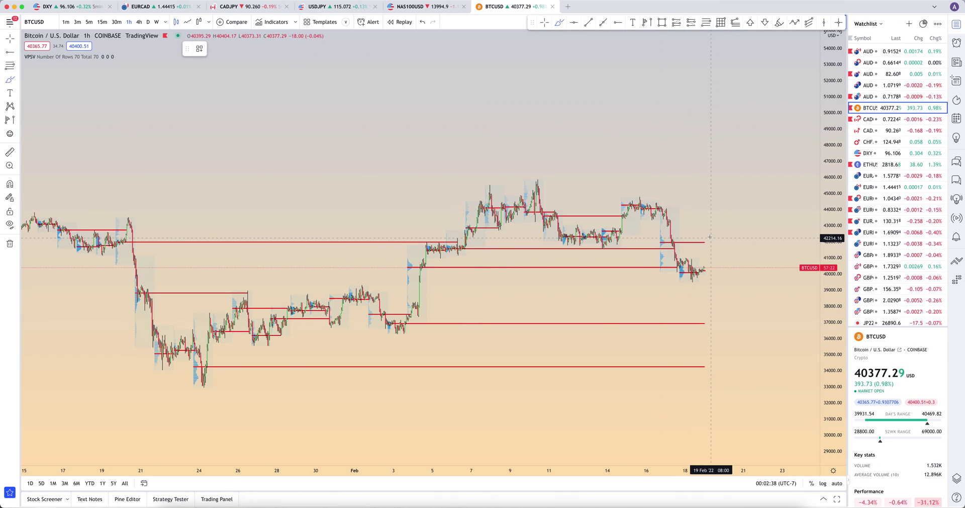
pyautogui.moveTo(704, 249); pyautogui.dragTo(710, 243)
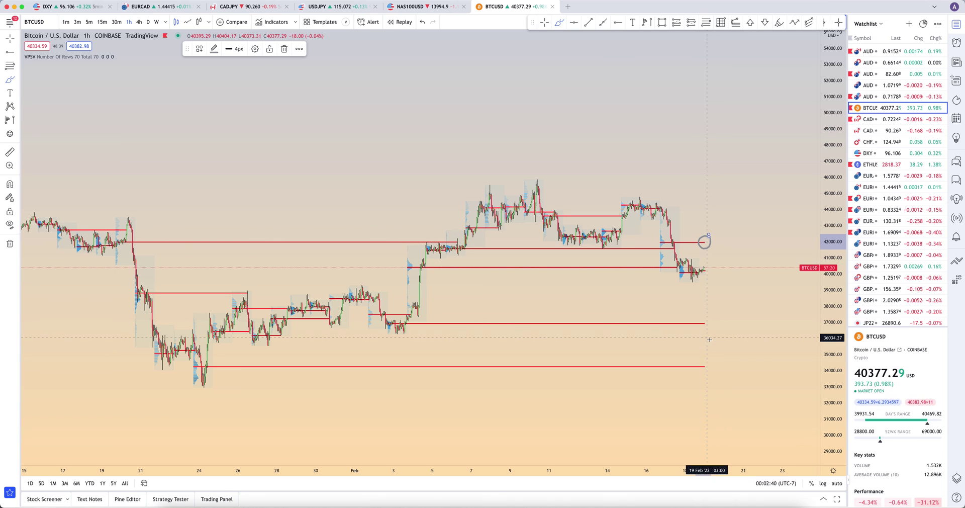
pyautogui.moveTo(705, 317)
pyautogui.mouseDown()
pyautogui.moveTo(691, 324)
pyautogui.moveTo(706, 317)
pyautogui.mouseUp()
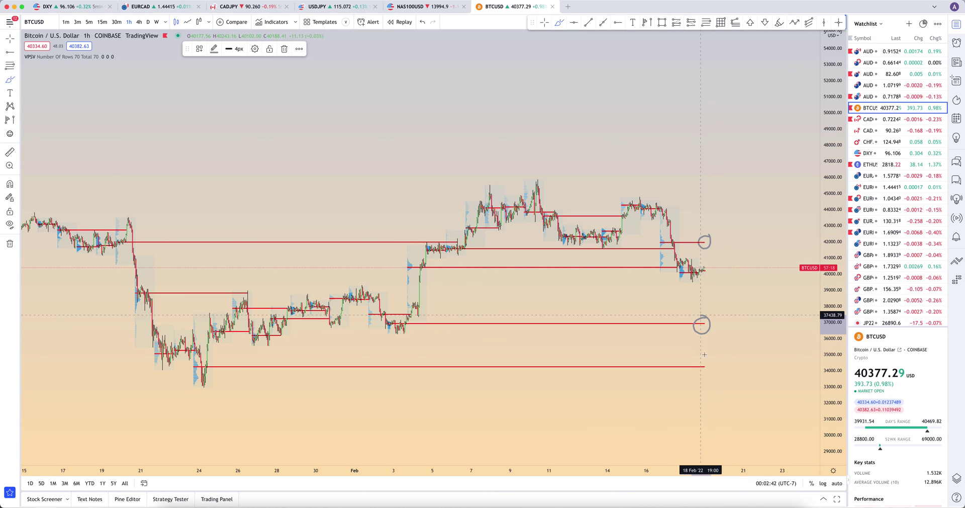
pyautogui.moveTo(707, 354)
pyautogui.mouseDown()
pyautogui.moveTo(691, 368)
pyautogui.moveTo(700, 352)
pyautogui.mouseUp()
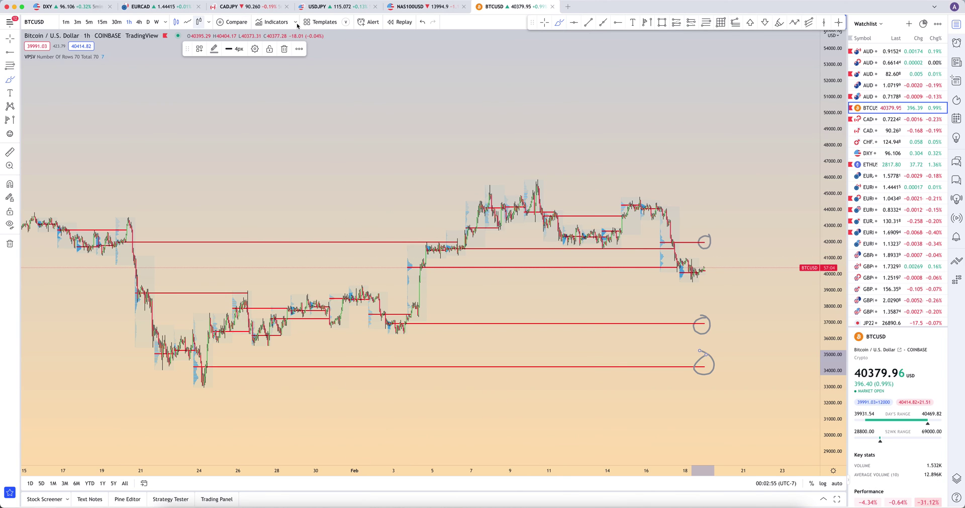
# Step: Look through the available volume profile indicators without adding one
pyautogui.moveTo(38, 59)
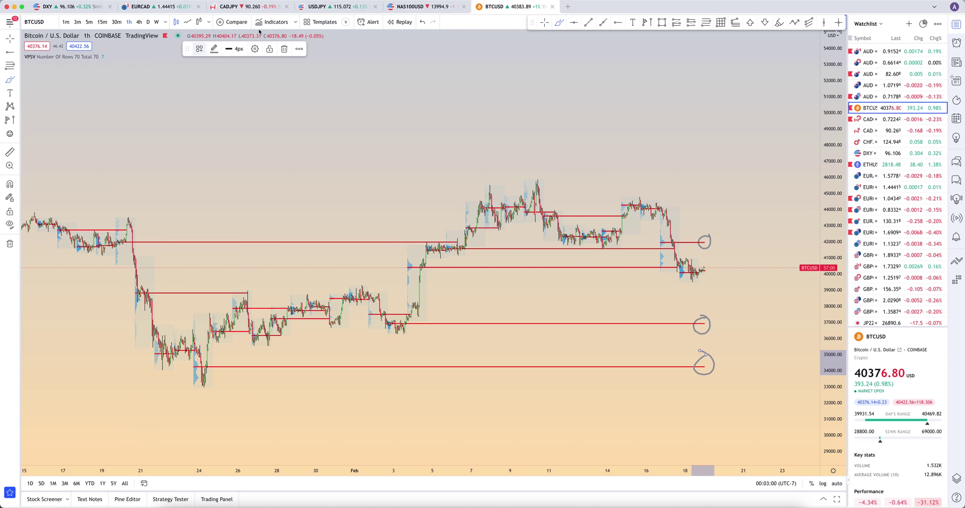
pyautogui.click(273, 22)
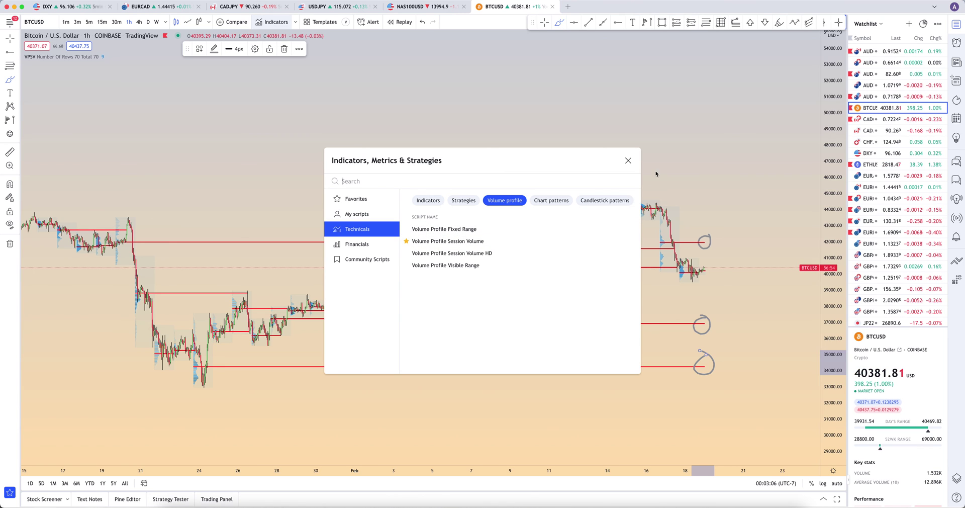
pyautogui.click(628, 161)
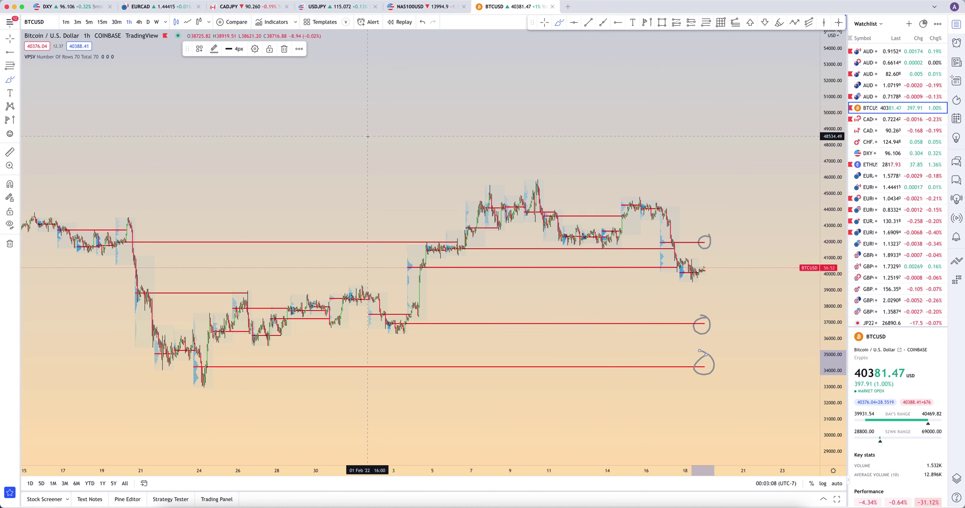